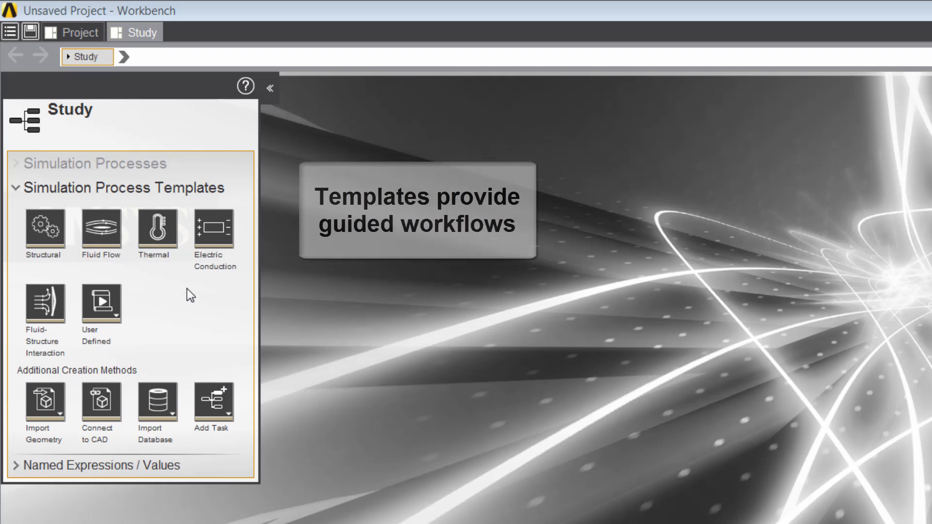
# Create a simulation process from the Fluid Flow template with geometry representing the flow volume and thermal effects included.
pyautogui.click(107, 233)
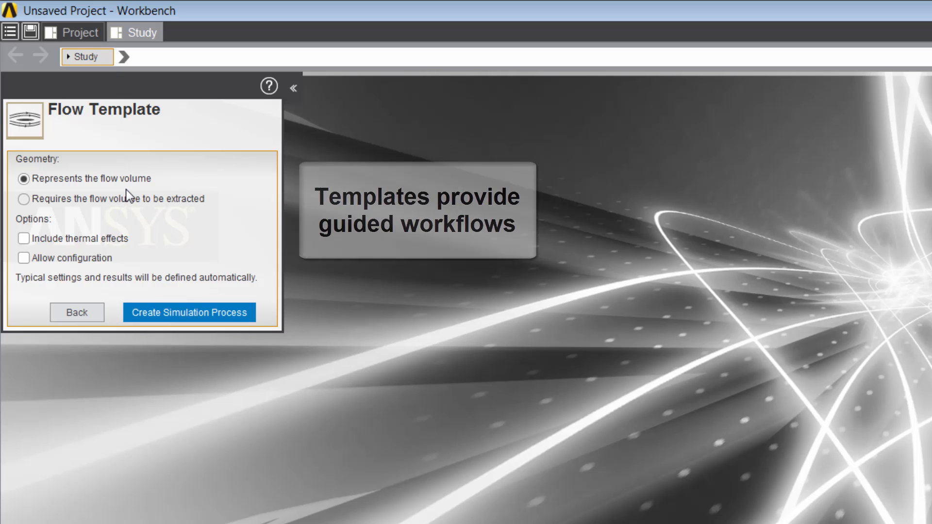
pyautogui.click(85, 245)
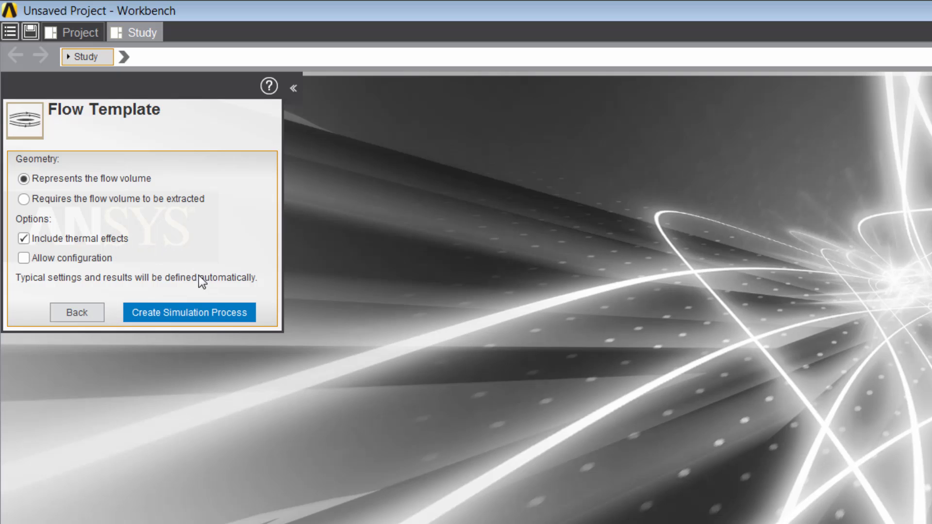
pyautogui.click(211, 313)
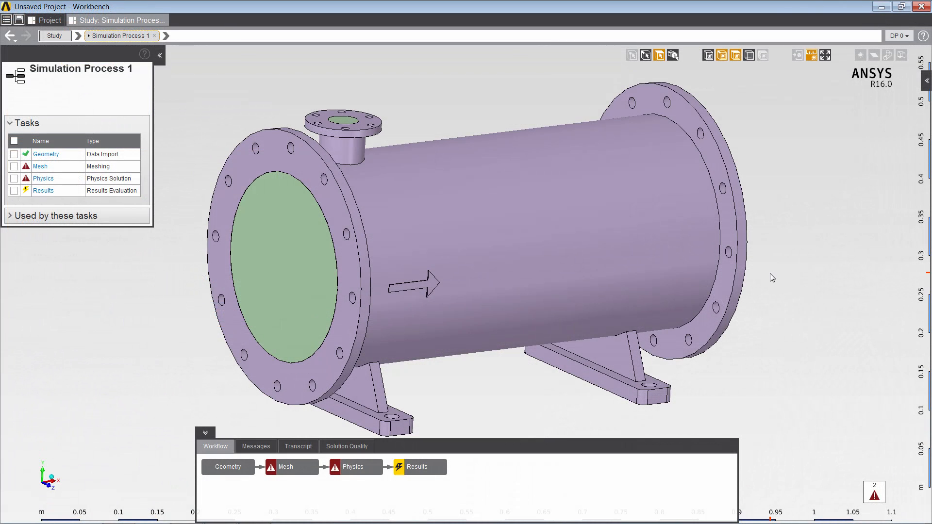
# Examine the internal vanes of the imported vessel in transparent display, and switch back to the opaque display.
pyautogui.moveTo(770, 272)
pyautogui.mouseDown(button='middle')
pyautogui.moveTo(834, 263)
pyautogui.moveTo(583, 272)
pyautogui.moveTo(753, 270)
pyautogui.mouseUp(button='middle')
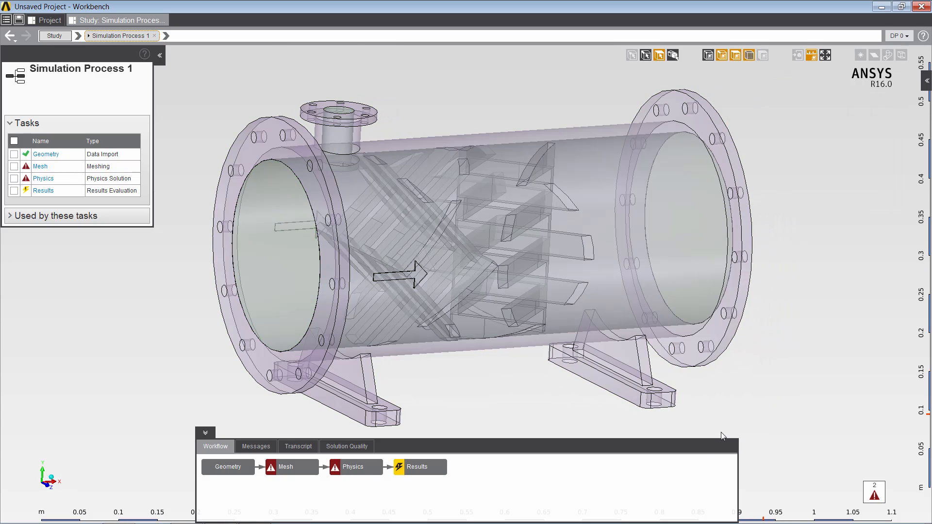
pyautogui.moveTo(527, 375); pyautogui.dragTo(523, 397, button='middle')
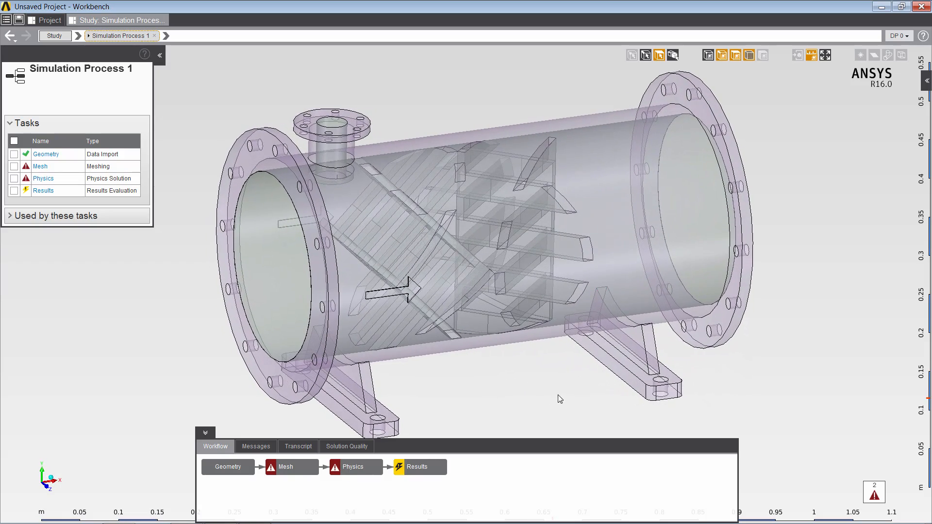
pyautogui.click(749, 55)
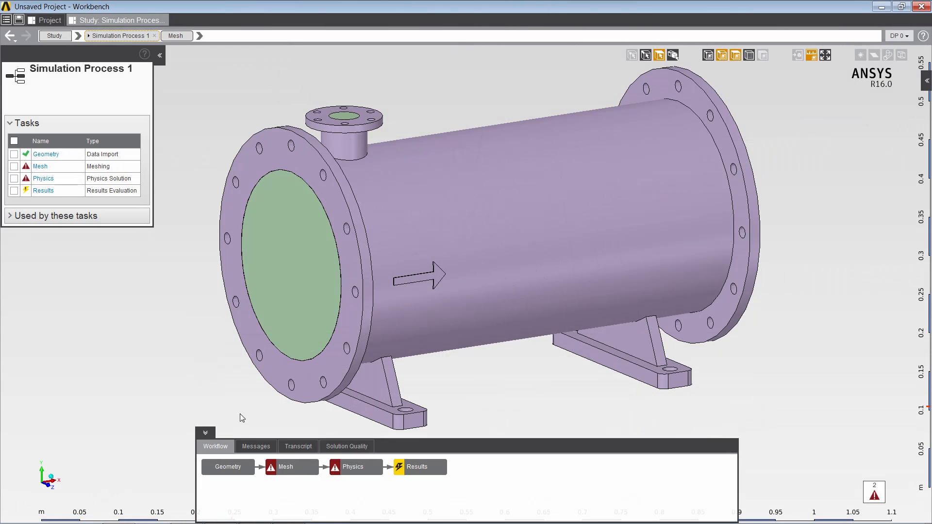
# Open the Mesh task and go to its inflation control that needs fixing.
pyautogui.click(299, 469)
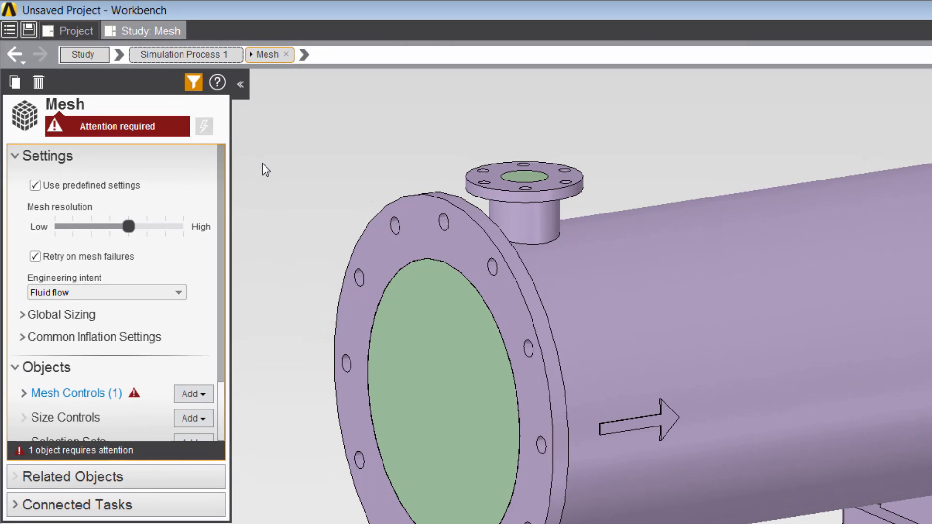
pyautogui.rightClick(263, 164)
pyautogui.moveTo(302, 193)
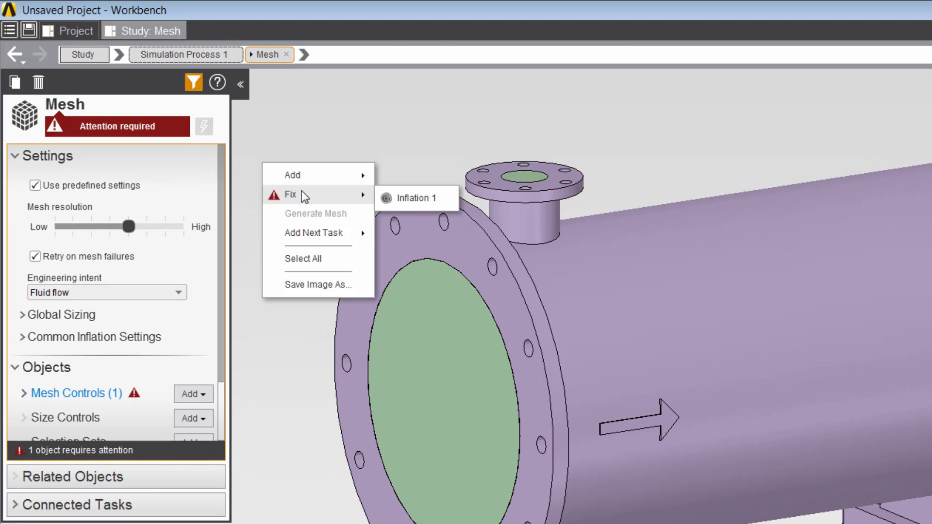
pyautogui.click(407, 199)
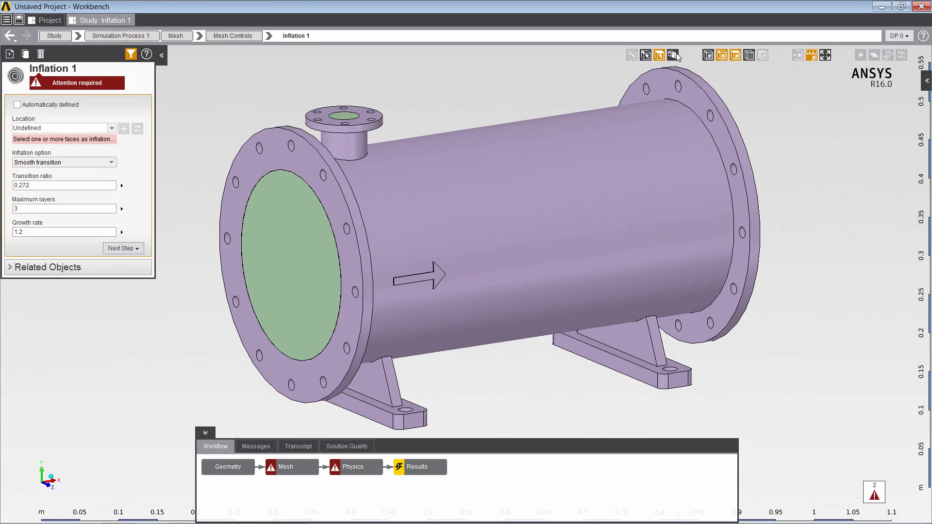
# Hide the outer flanged housing body, leaving only the inner flow volume on display.
pyautogui.click(673, 55)
pyautogui.click(573, 178)
pyautogui.rightClick(572, 177)
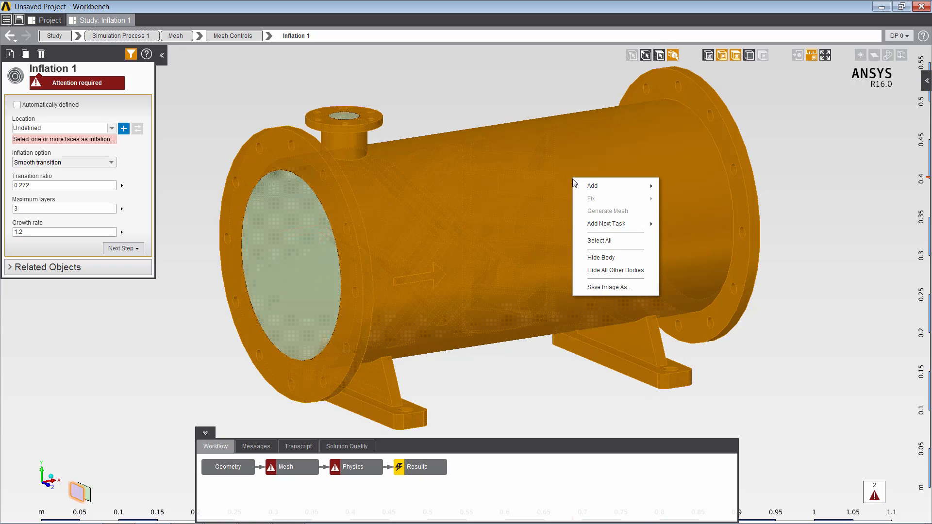
pyautogui.click(616, 259)
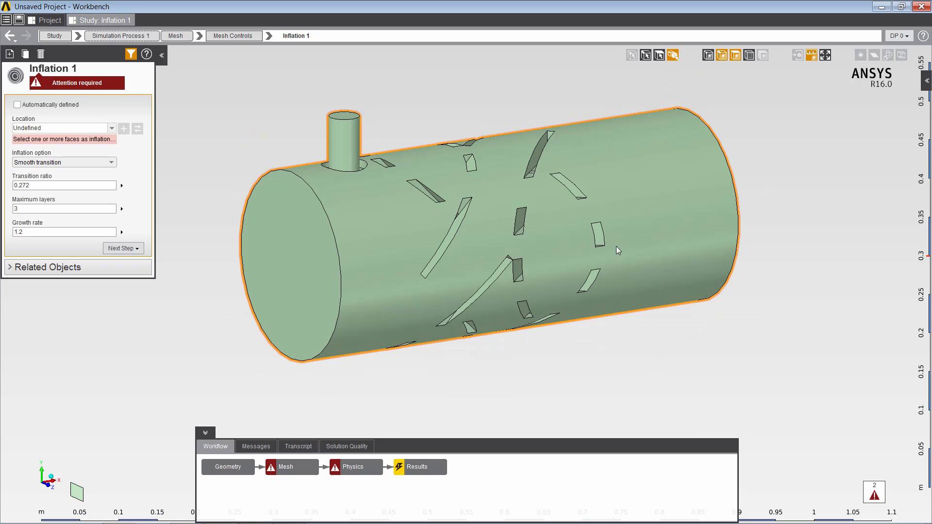
# Assign all flow volume faces except the main end face, the small pipe's end face and the opposite end face as the inflation location.
pyautogui.click(659, 56)
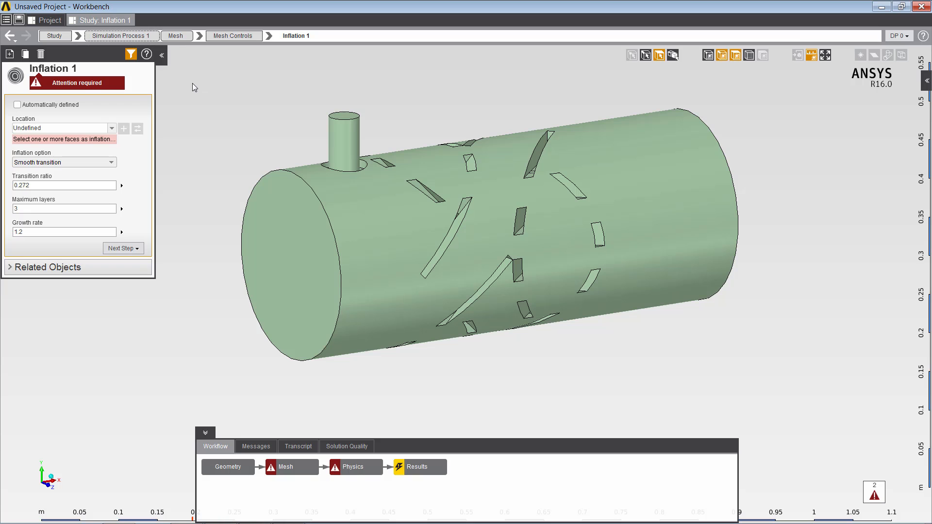
pyautogui.moveTo(192, 83); pyautogui.dragTo(787, 377)
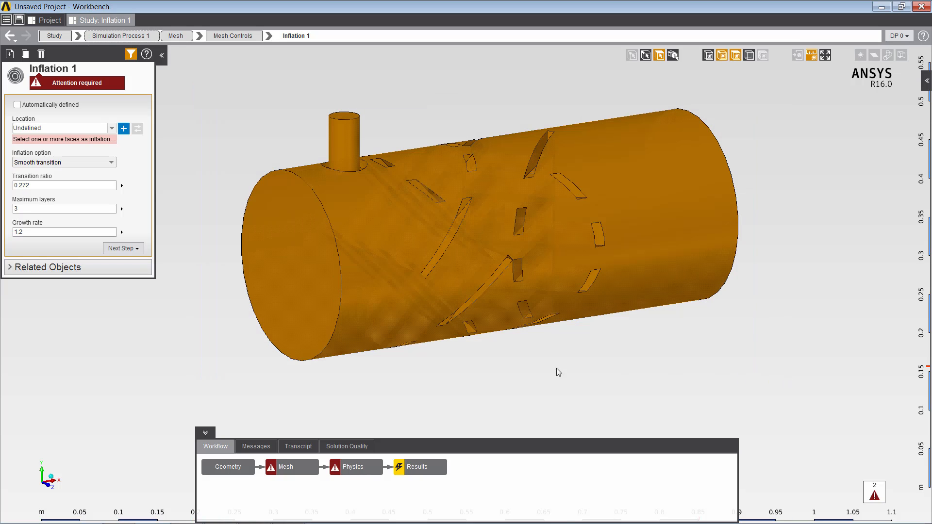
pyautogui.click(298, 271)
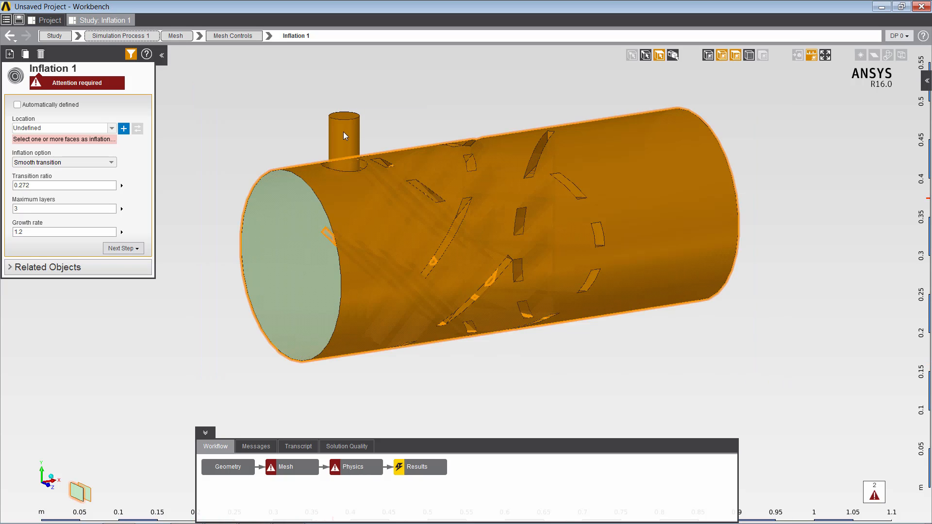
pyautogui.keyDown('ctrl'); pyautogui.click(344, 116); pyautogui.keyUp('ctrl')
pyautogui.moveTo(738, 249); pyautogui.dragTo(774, 206, button='middle')
pyautogui.keyDown('ctrl'); pyautogui.click(775, 210); pyautogui.keyUp('ctrl')
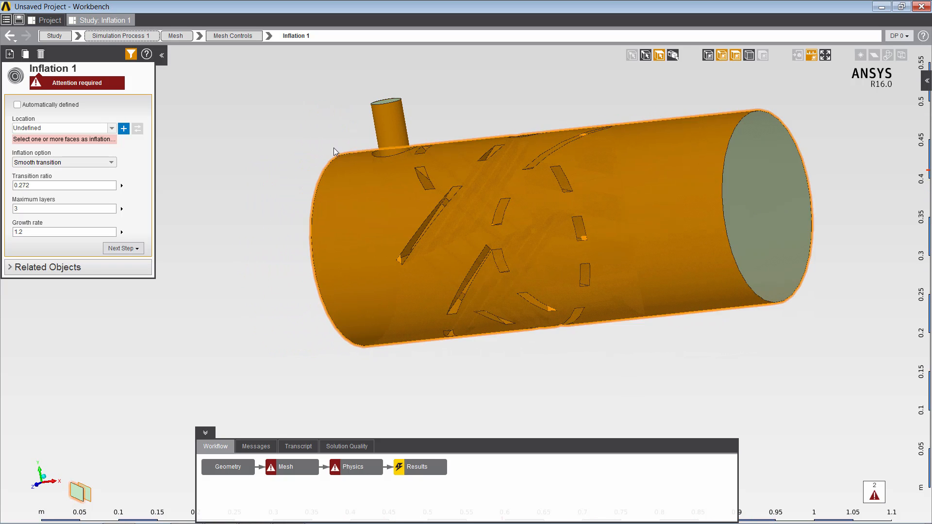
pyautogui.click(124, 129)
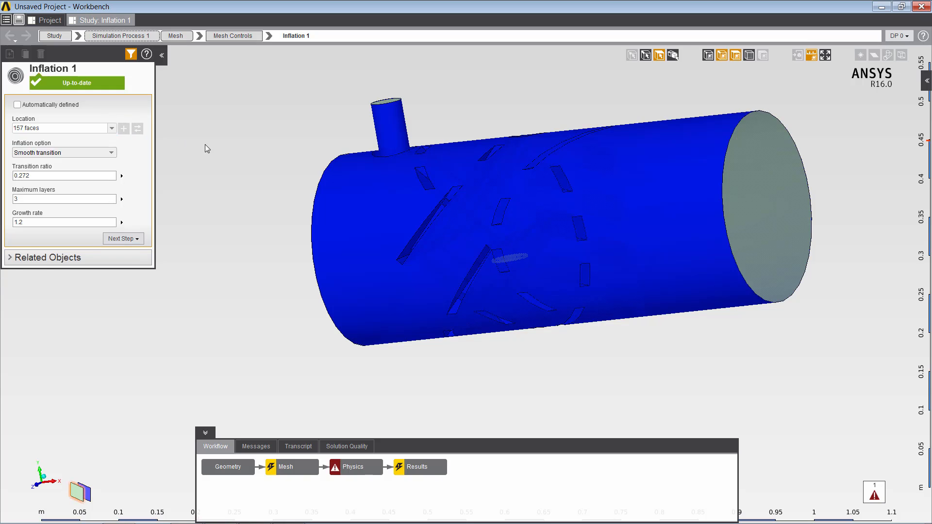
# Generate the mesh of the flow volume and inspect it around the small side pipe.
pyautogui.moveTo(248, 171)
pyautogui.mouseDown(button='middle')
pyautogui.moveTo(277, 173)
pyautogui.moveTo(373, 215)
pyautogui.mouseUp(button='middle')
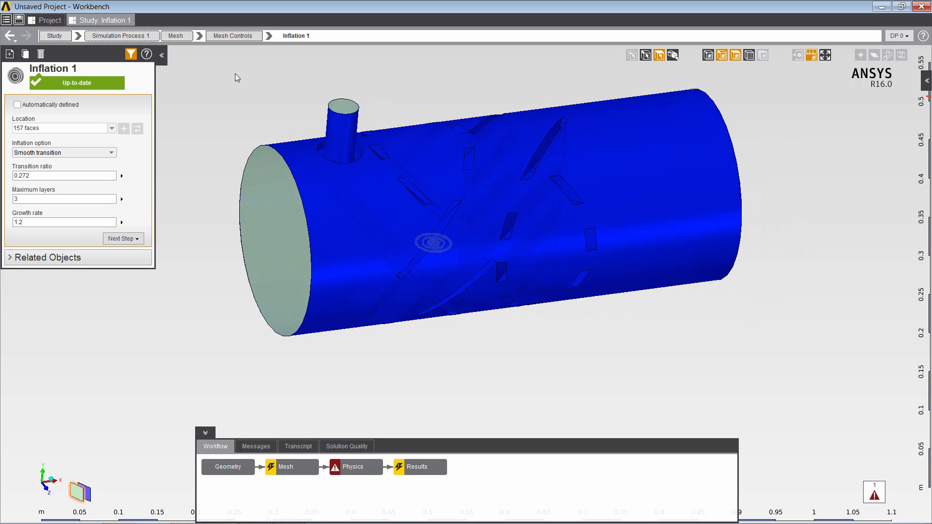
pyautogui.click(178, 37)
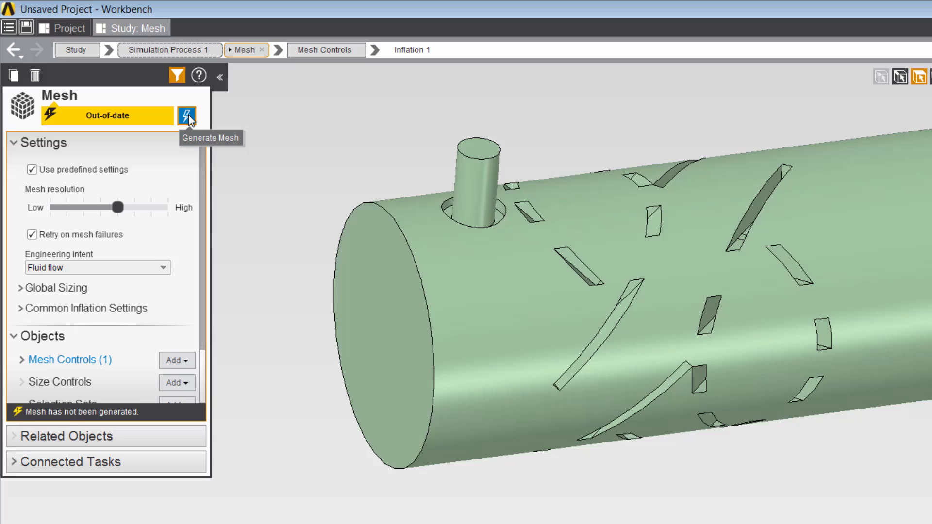
pyautogui.click(188, 115)
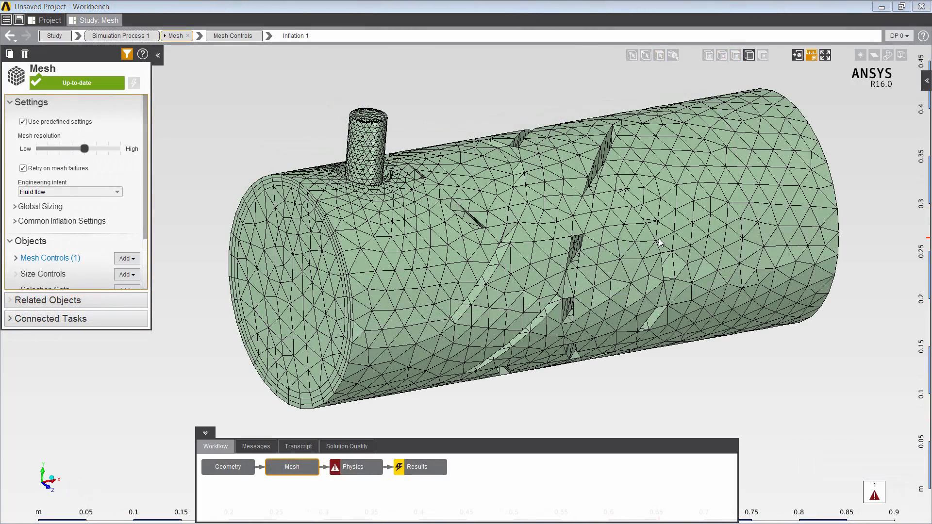
pyautogui.moveTo(660, 243); pyautogui.dragTo(701, 330, button='middle')
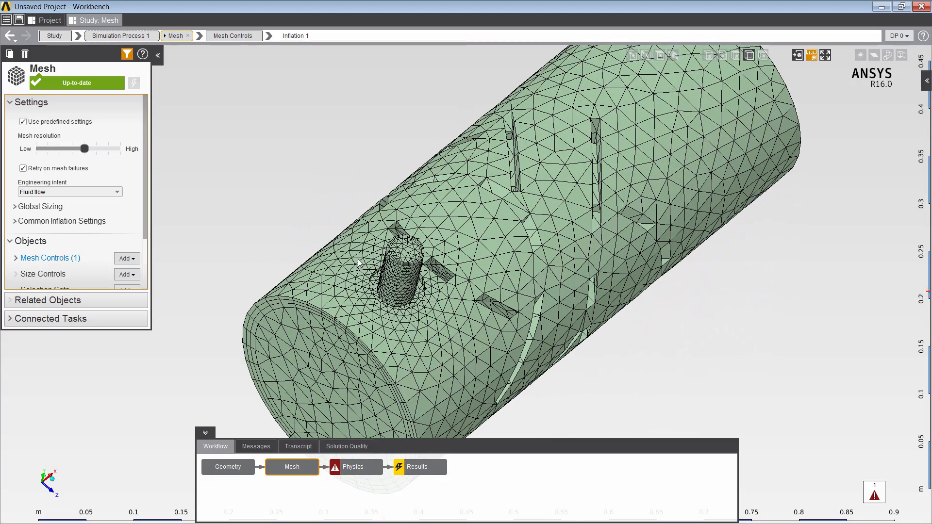
pyautogui.moveTo(277, 197); pyautogui.dragTo(500, 368, button='right')
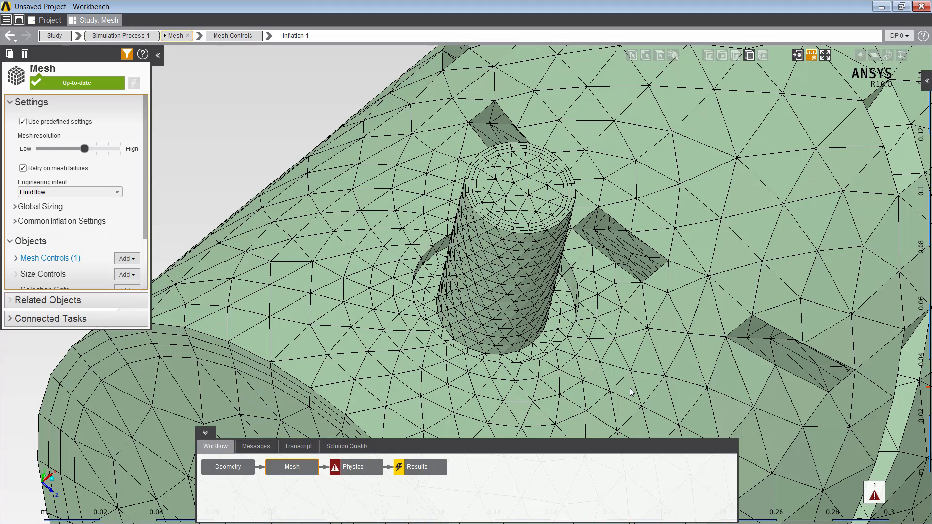
pyautogui.press('F7')
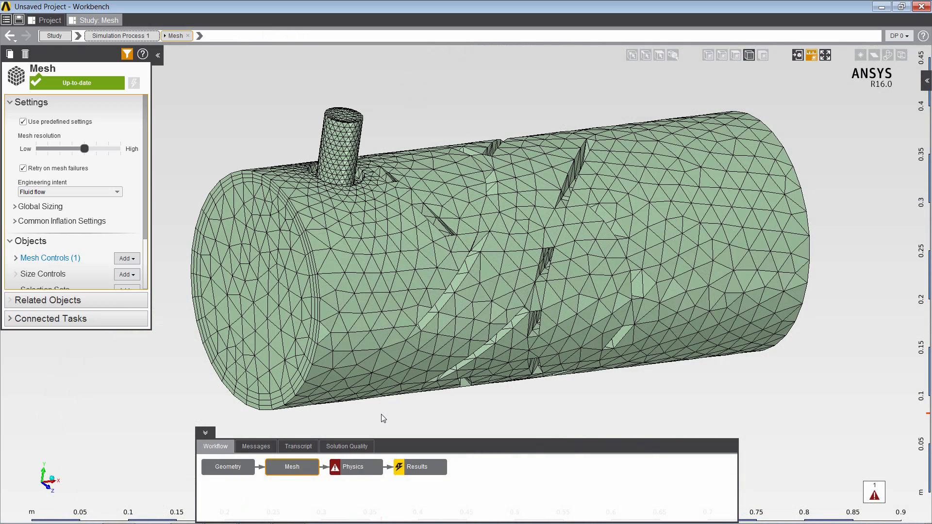
# In the Physics task, replace the location of the fluid flow and thermal physics region with only the inner flow volume.
pyautogui.click(347, 468)
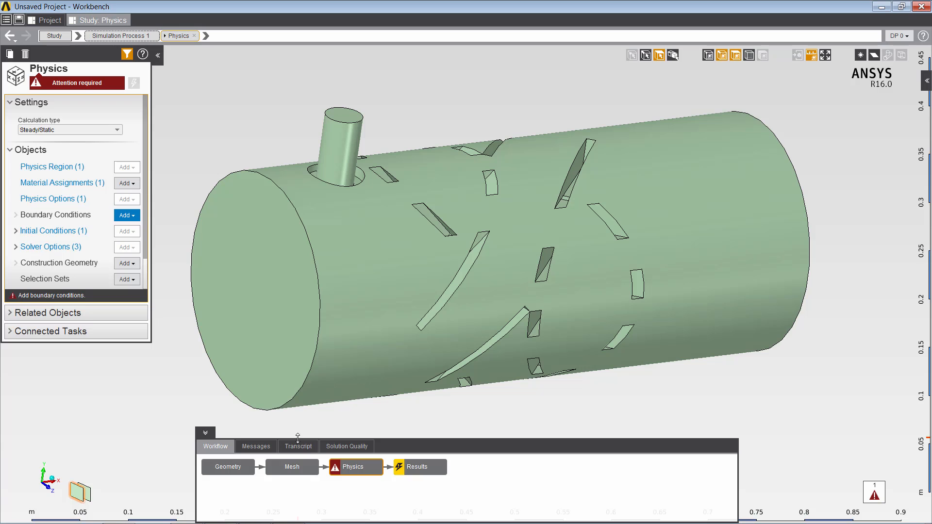
pyautogui.click(54, 167)
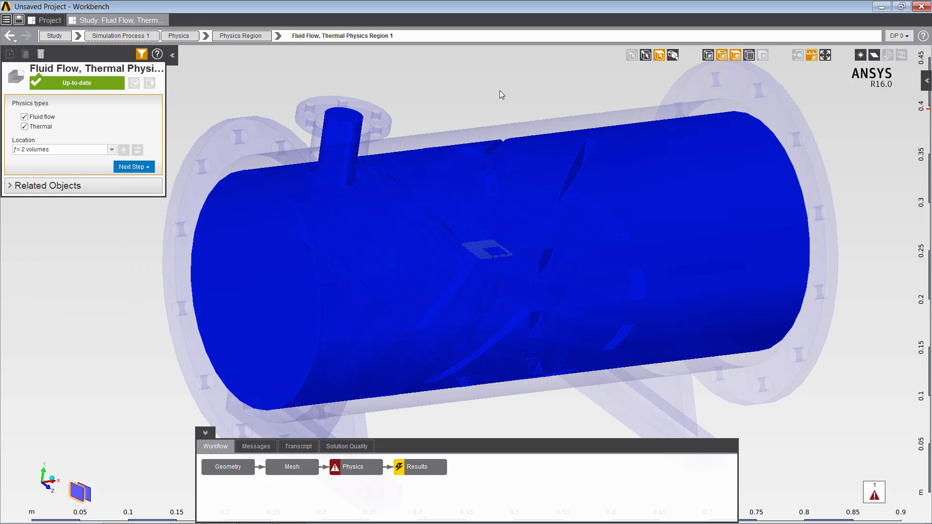
pyautogui.click(673, 54)
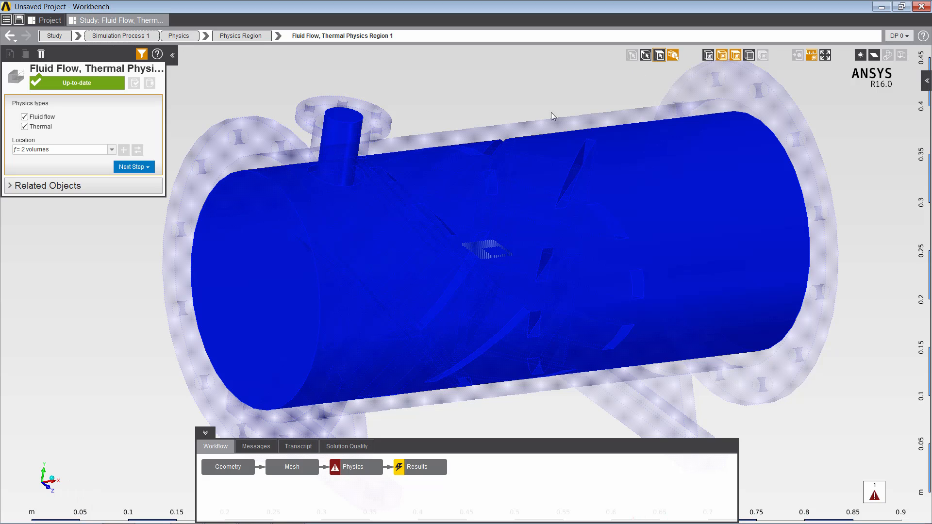
pyautogui.click(255, 275)
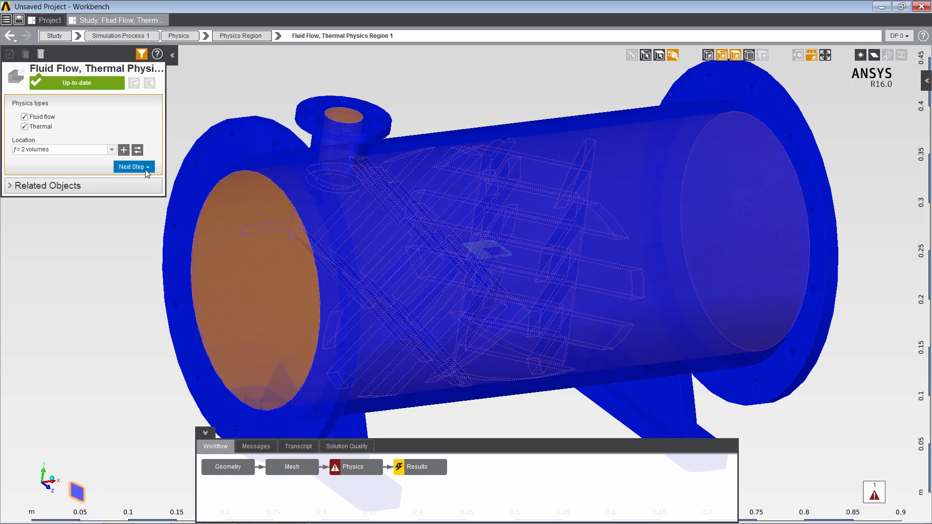
pyautogui.click(138, 150)
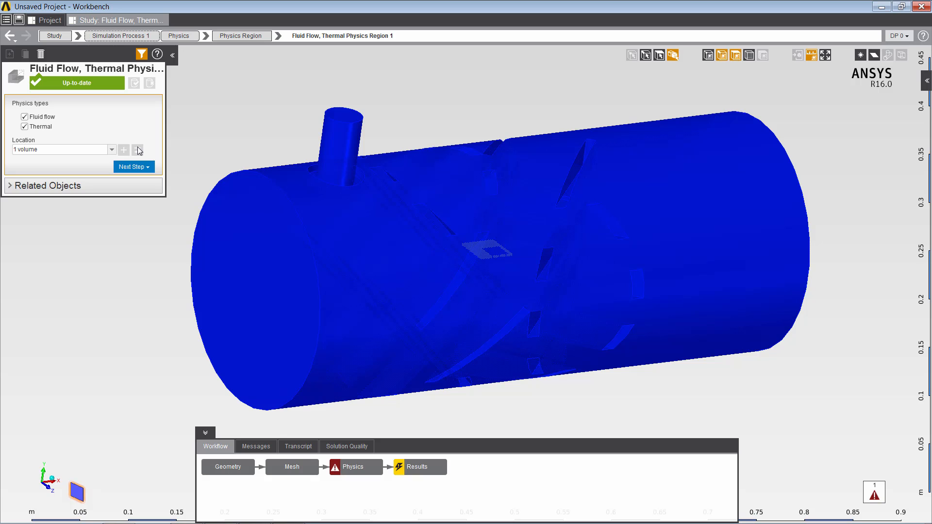
# Change the physics region's material assignment to Water (Material Samples) and open the Water material.
pyautogui.click(177, 36)
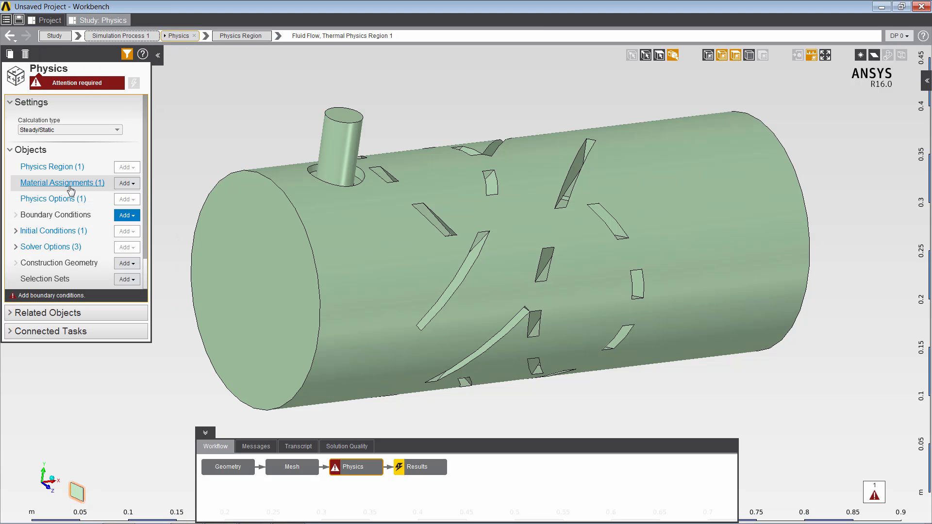
pyautogui.click(72, 182)
pyautogui.click(68, 209)
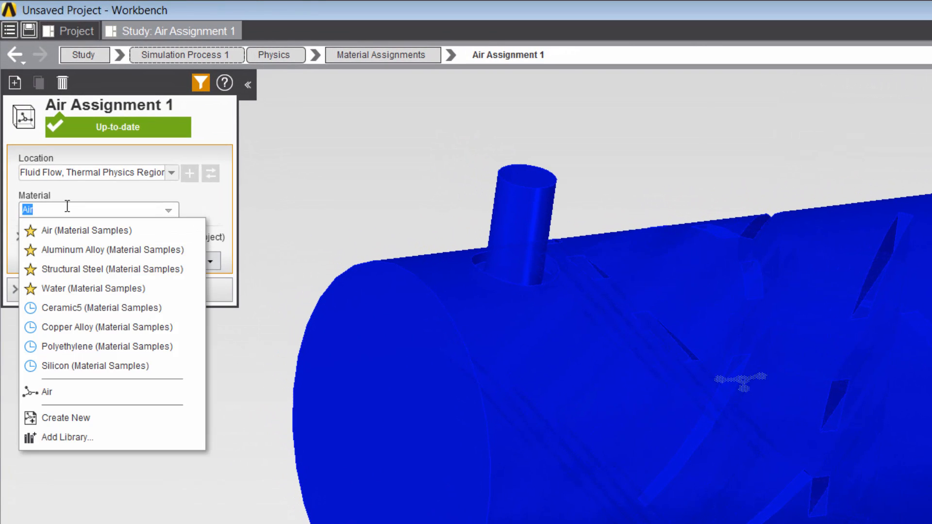
pyautogui.write('water')
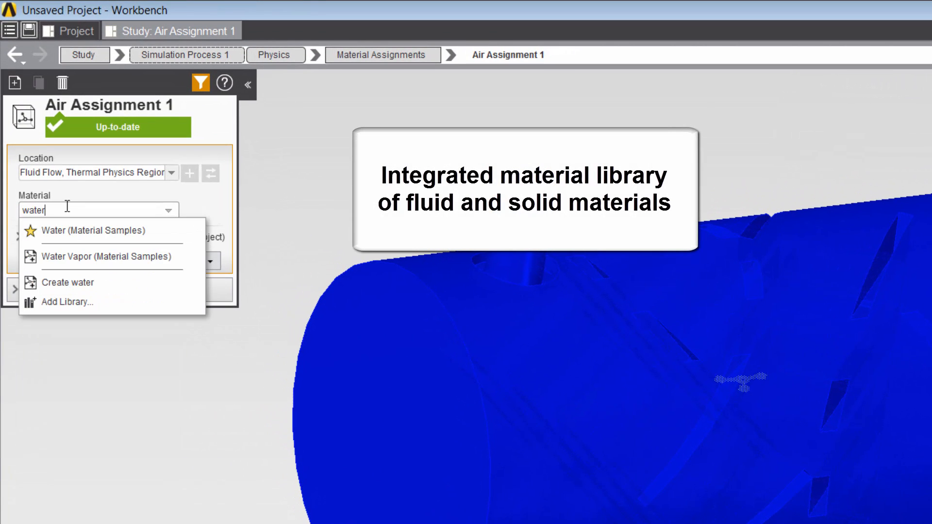
pyautogui.click(74, 232)
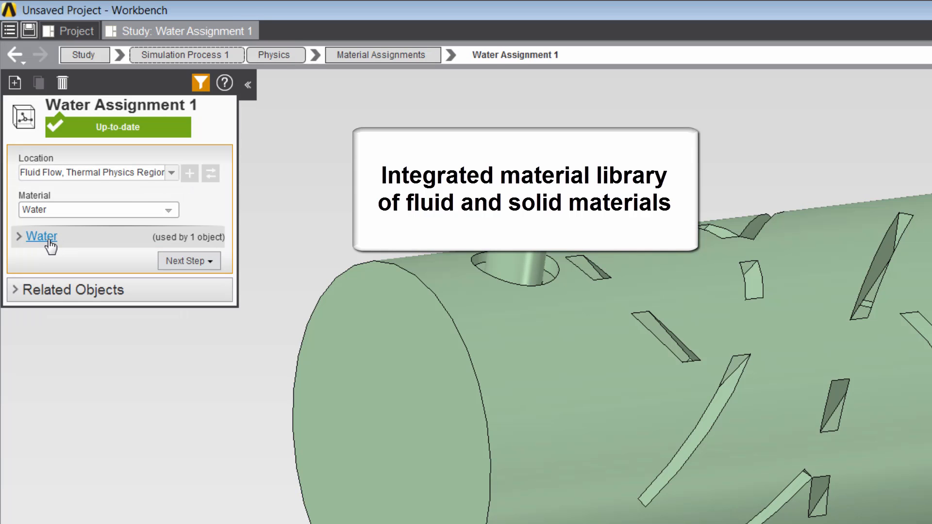
pyautogui.click(49, 241)
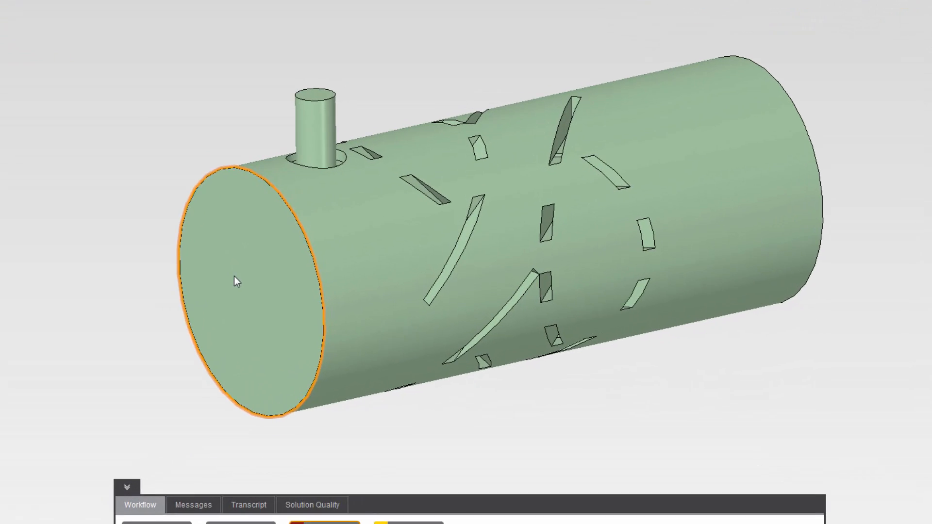
# Add an inlet boundary condition to the large end face of the flow volume nearest the small side pipe.
pyautogui.click(234, 280)
pyautogui.rightClick(234, 280)
pyautogui.moveTo(314, 287)
pyautogui.moveTo(404, 292)
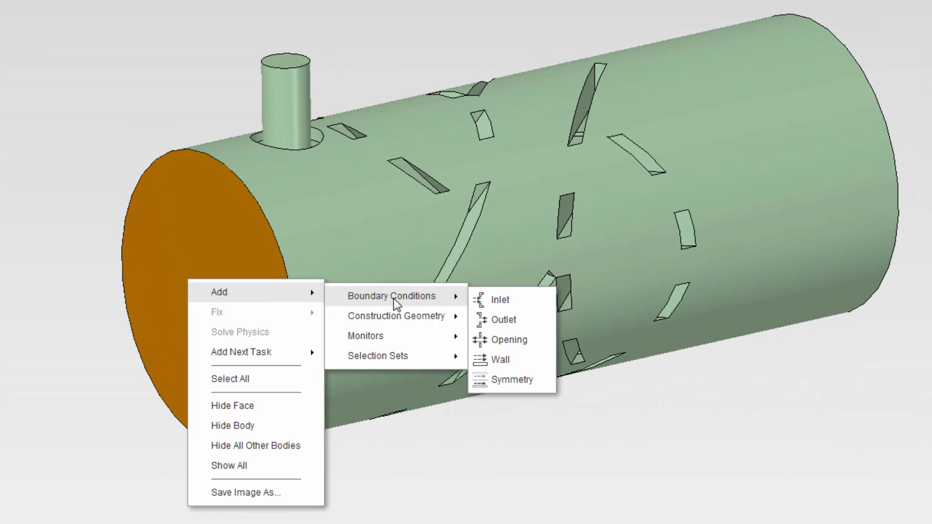
pyautogui.click(513, 298)
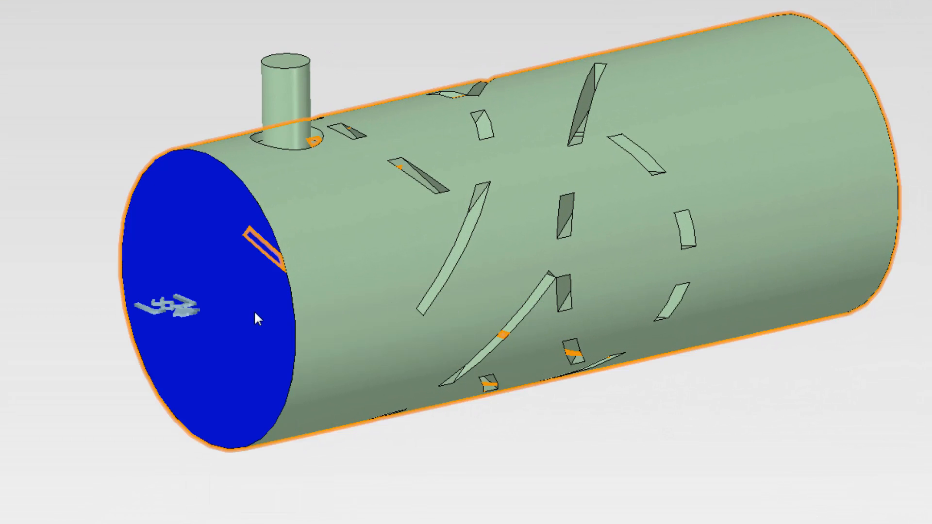
# Set the main inlet's velocity magnitude to 0.1 m s^-1 and its temperature to 30 C.
pyautogui.click(230, 356)
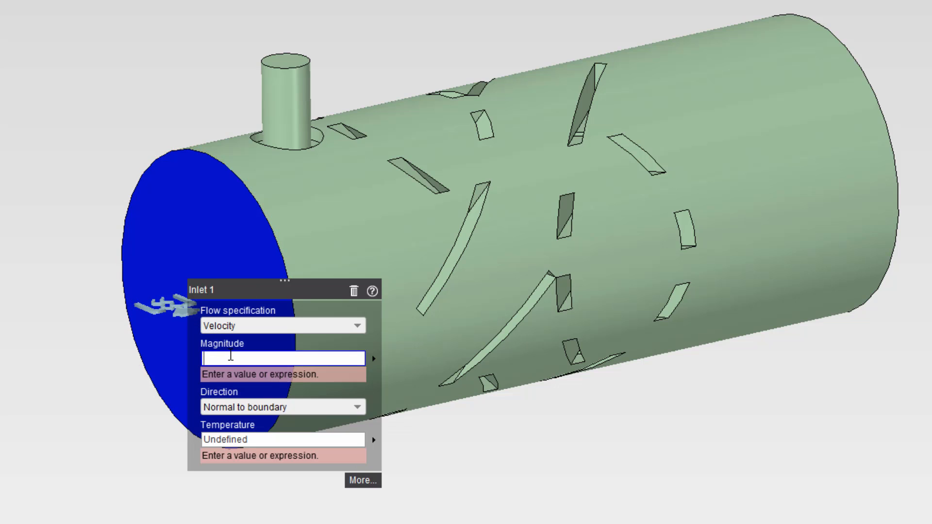
pyautogui.write('0.1')
pyautogui.press('Return')
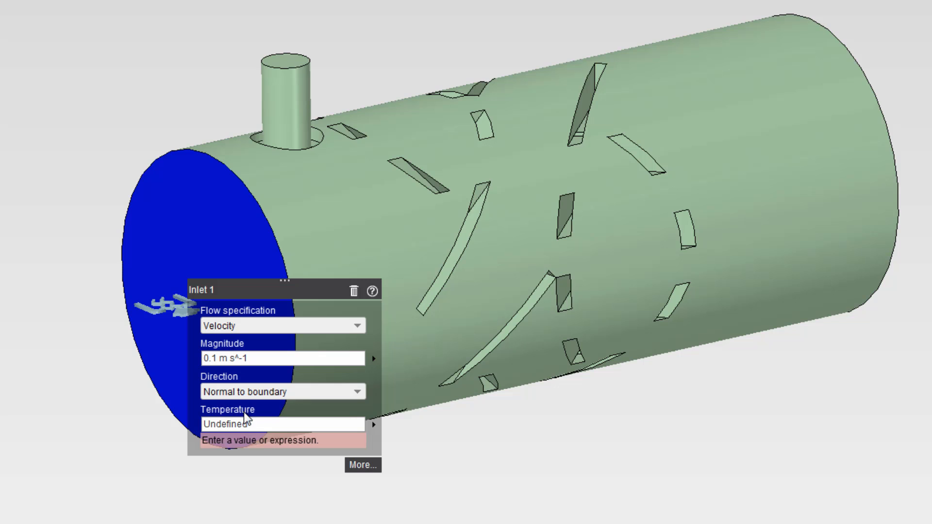
pyautogui.click(247, 425)
pyautogui.write('30 C')
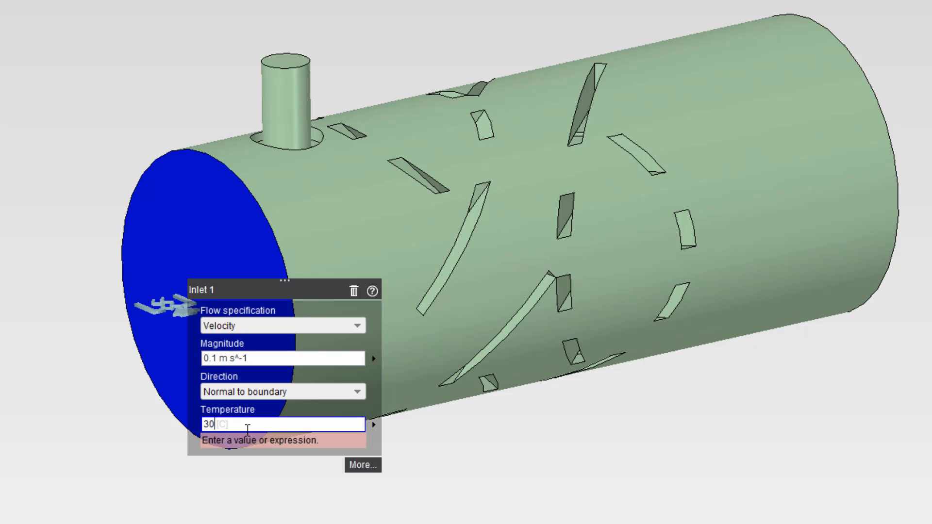
pyautogui.press('Return')
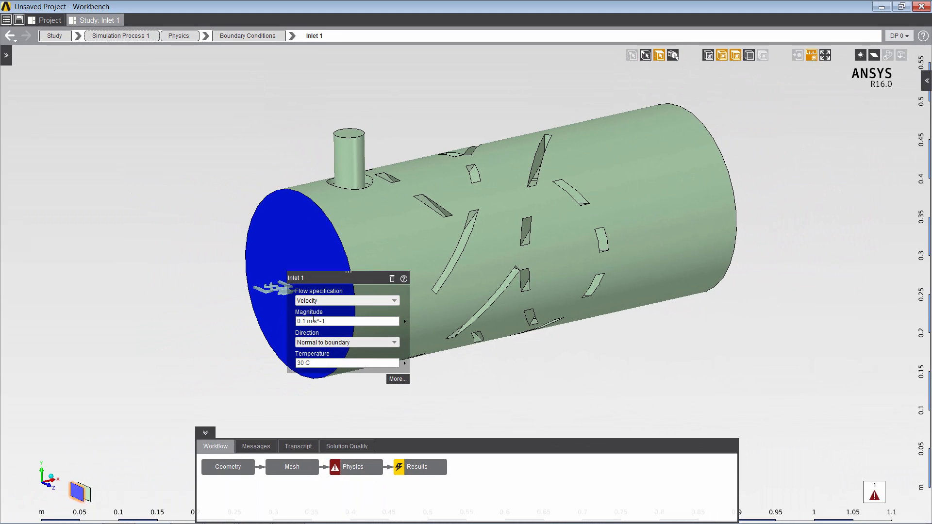
# Add a second inlet boundary condition to the small side pipe's end face.
pyautogui.rightClick(353, 139)
pyautogui.moveTo(369, 143)
pyautogui.moveTo(518, 149)
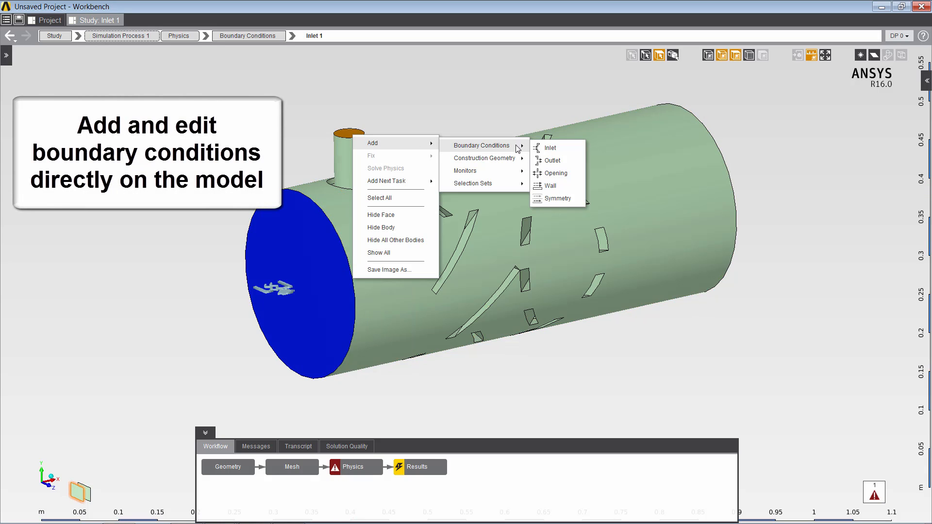
pyautogui.click(551, 148)
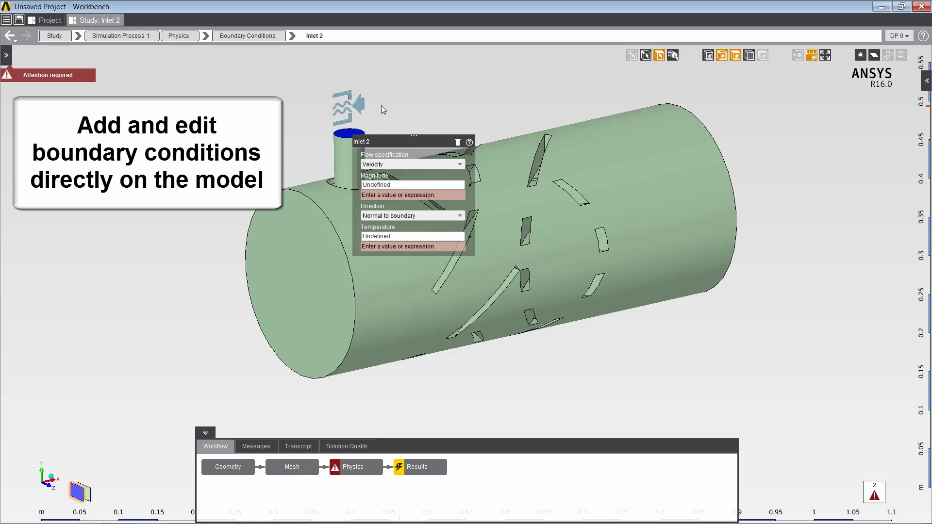
# Set the side pipe inlet's velocity magnitude to 0.5 m s^-1 and its temperature to 80 C.
pyautogui.click(394, 184)
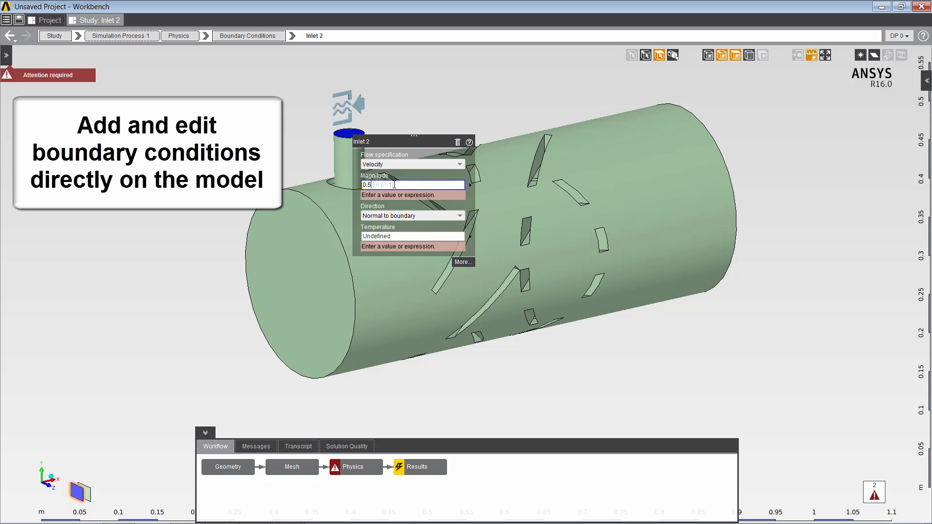
pyautogui.write('0.5')
pyautogui.press('Return')
pyautogui.click(393, 227)
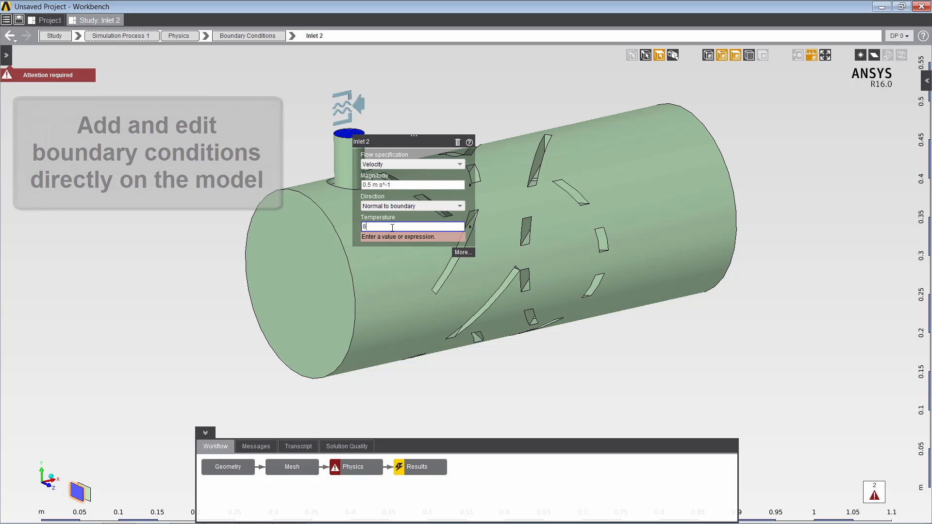
pyautogui.write('80')
pyautogui.press('Return')
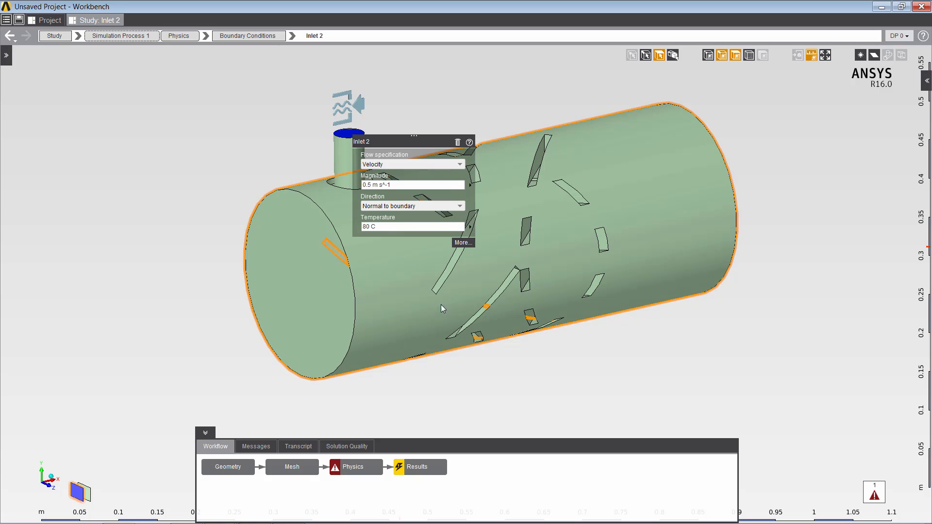
# Add an outlet boundary condition to the opposite large end face with a gauge static pressure of 0 Pa.
pyautogui.moveTo(813, 249); pyautogui.dragTo(562, 354, button='middle')
pyautogui.click(674, 263)
pyautogui.rightClick(673, 263)
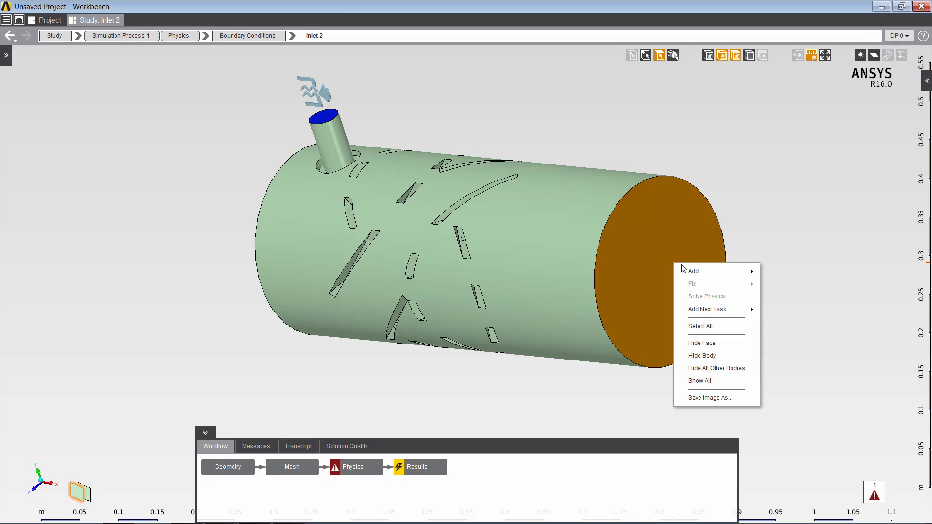
pyautogui.moveTo(699, 271)
pyautogui.moveTo(782, 275)
pyautogui.click(873, 288)
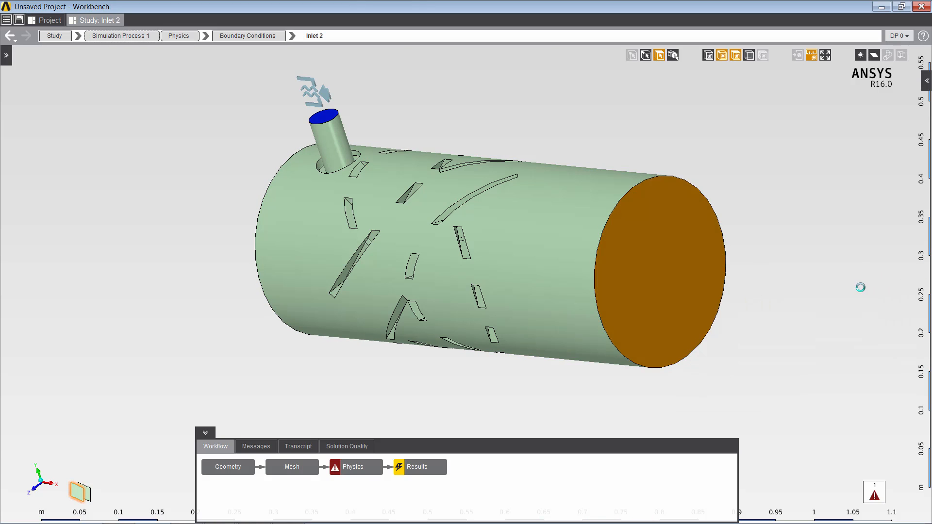
pyautogui.click(727, 313)
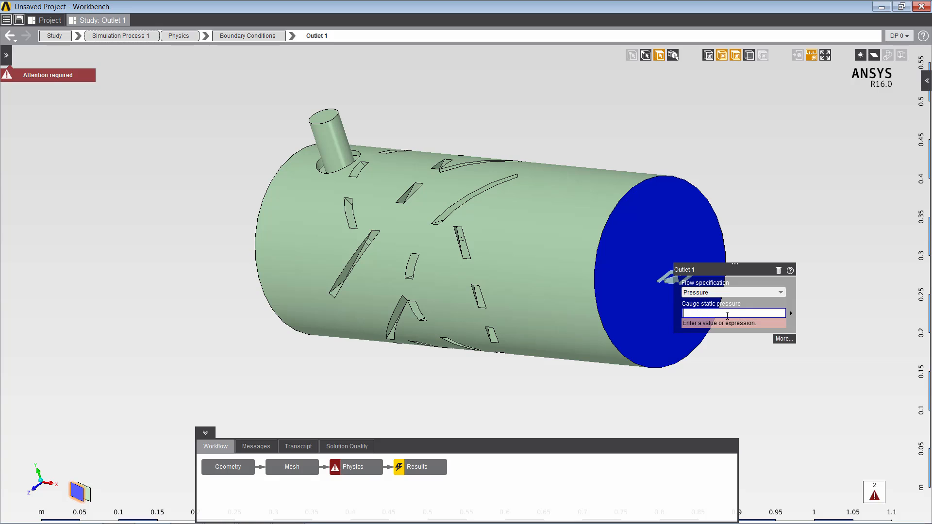
pyautogui.write('0')
pyautogui.press('Return')
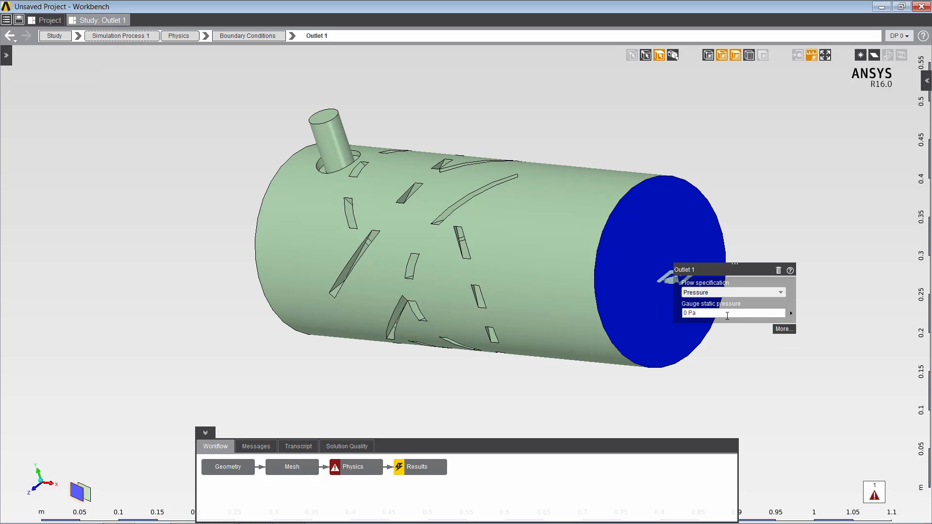
pyautogui.click(745, 164)
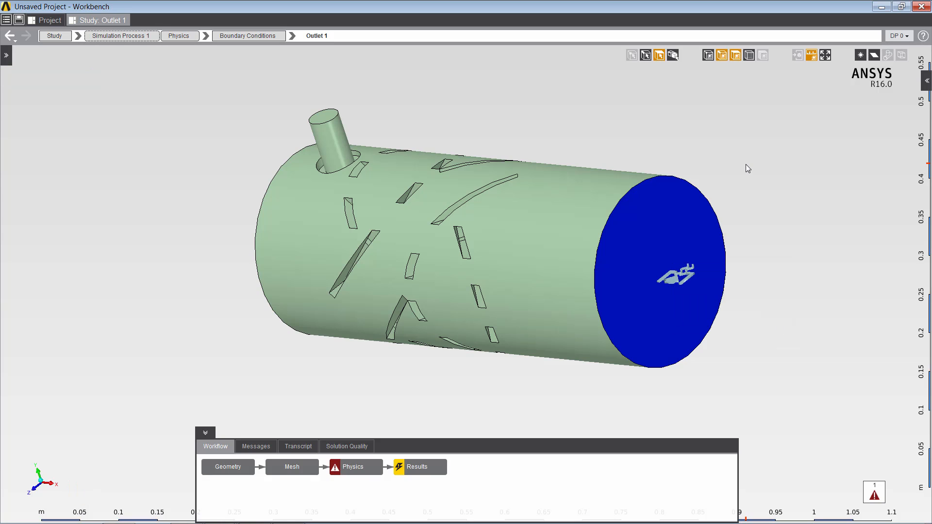
# Add a wall boundary condition covering all remaining faces of the flow volume.
pyautogui.rightClick(746, 164)
pyautogui.moveTo(767, 172)
pyautogui.moveTo(833, 175)
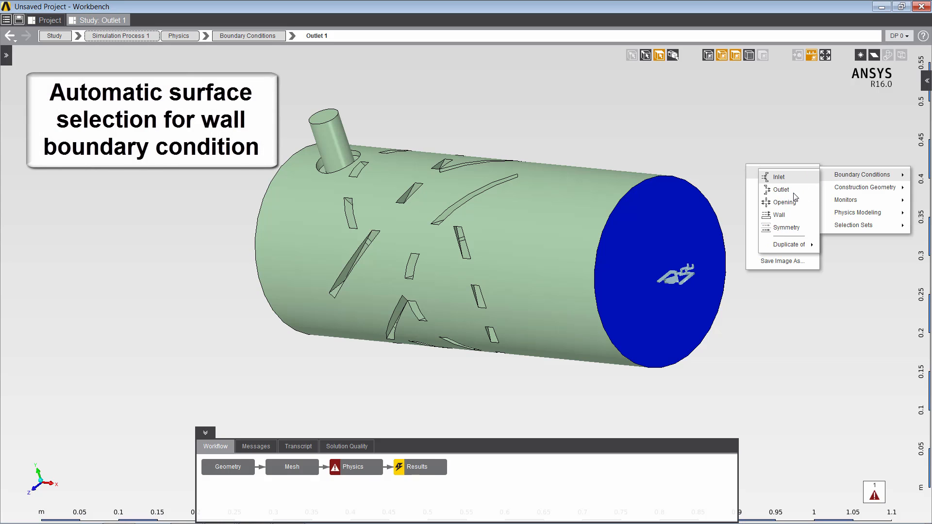
pyautogui.click(786, 216)
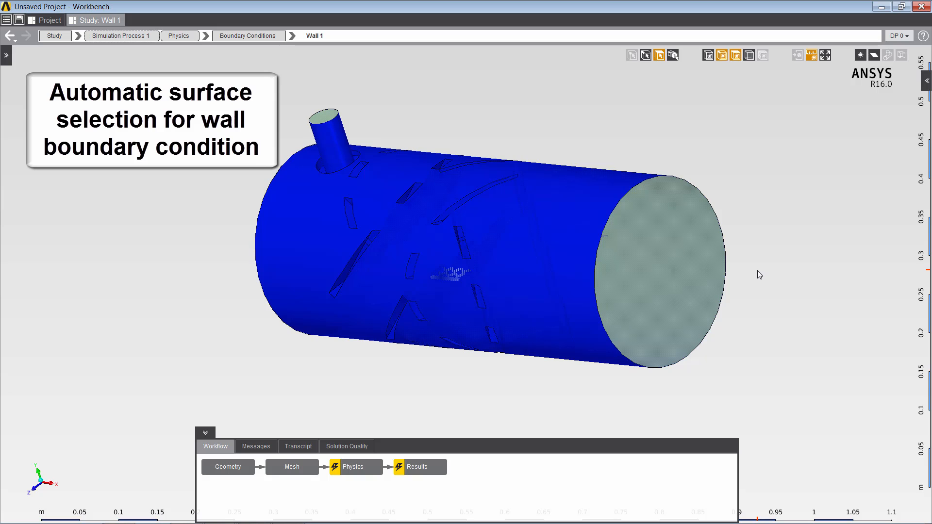
# Highlight Inlet 1, Inlet 2 and Outlet 1 on the model and review the settings of Inlet 2.
pyautogui.moveTo(759, 270); pyautogui.dragTo(793, 256, button='middle')
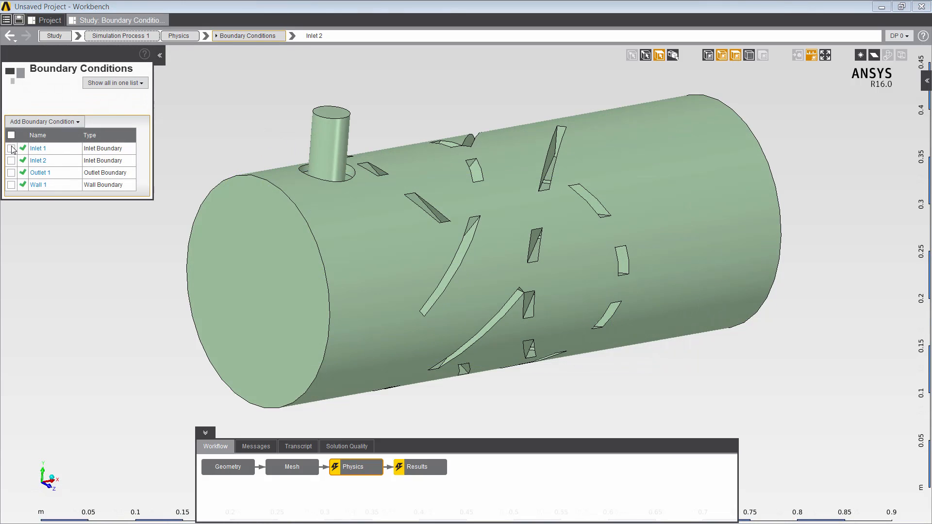
pyautogui.click(11, 148)
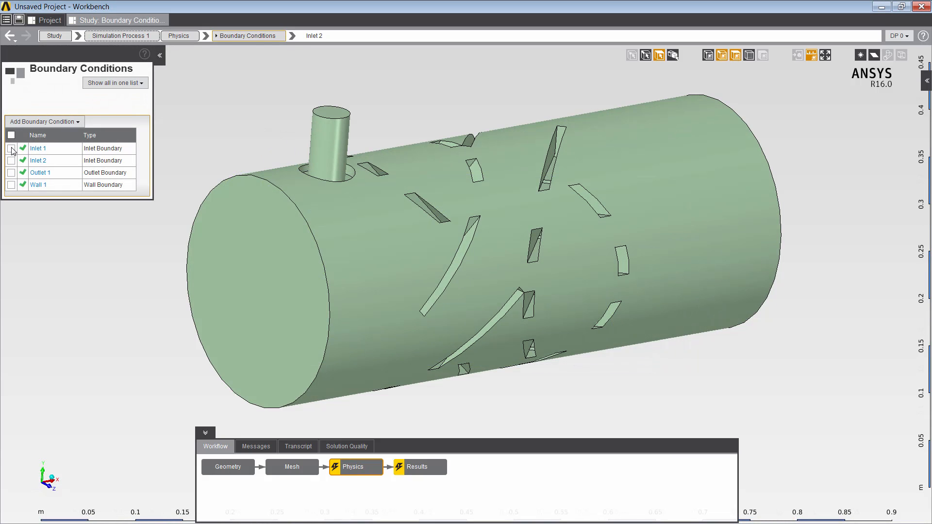
pyautogui.click(11, 173)
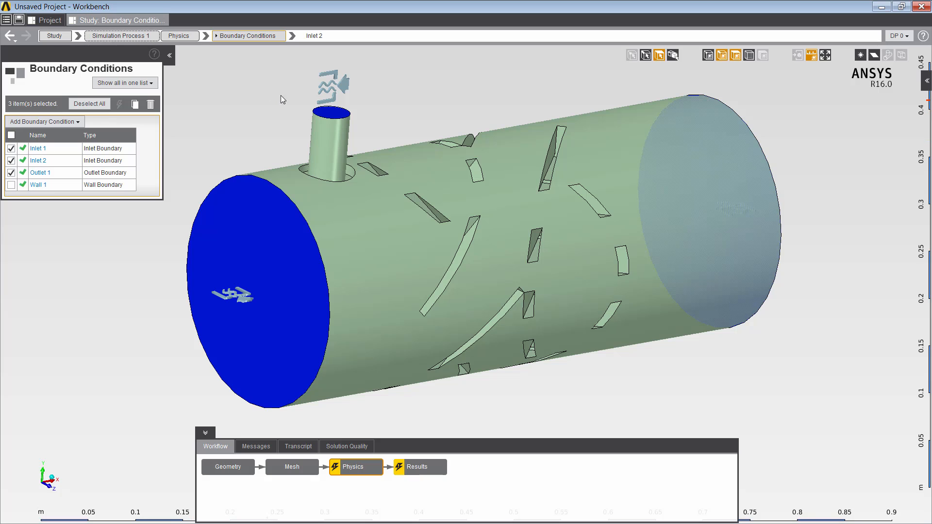
pyautogui.click(328, 88)
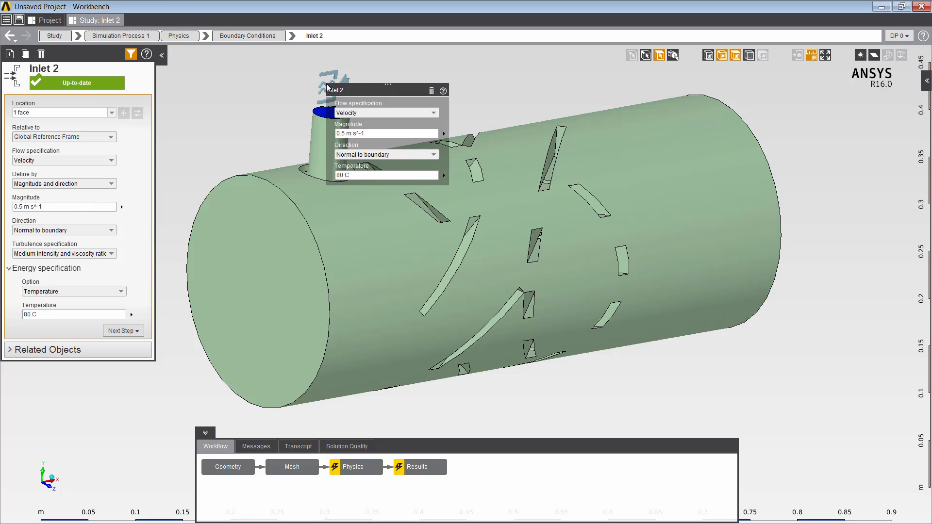
pyautogui.click(264, 86)
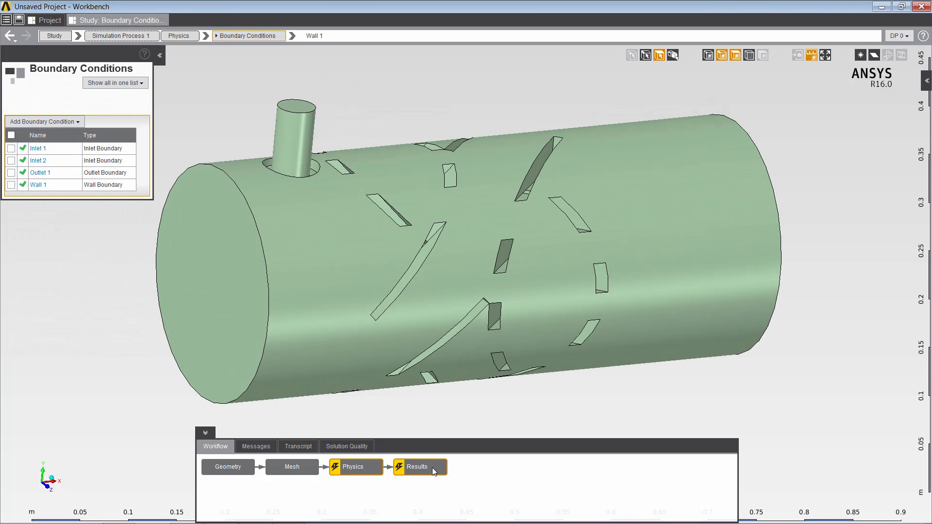
# Update the Results task to solve the physics and evaluate the results.
pyautogui.rightClick(432, 468)
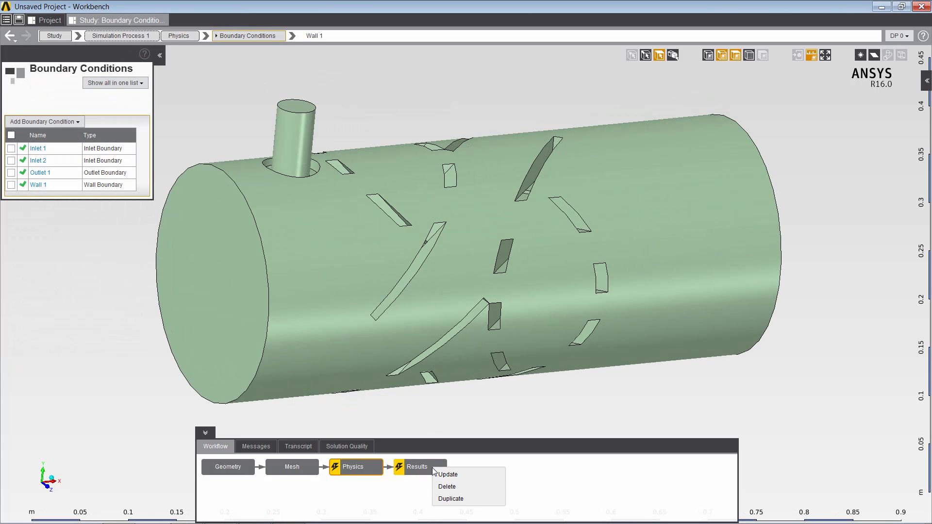
pyautogui.click(463, 475)
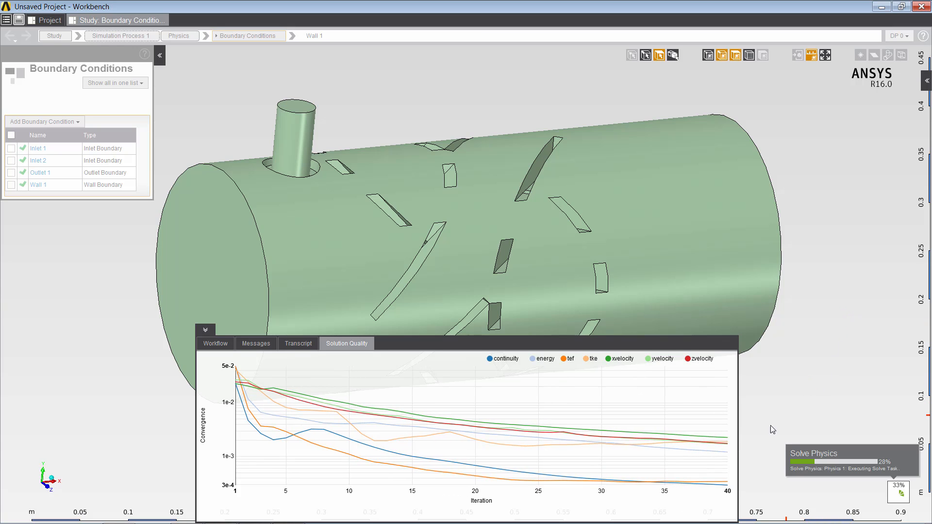
pyautogui.moveTo(697, 445)
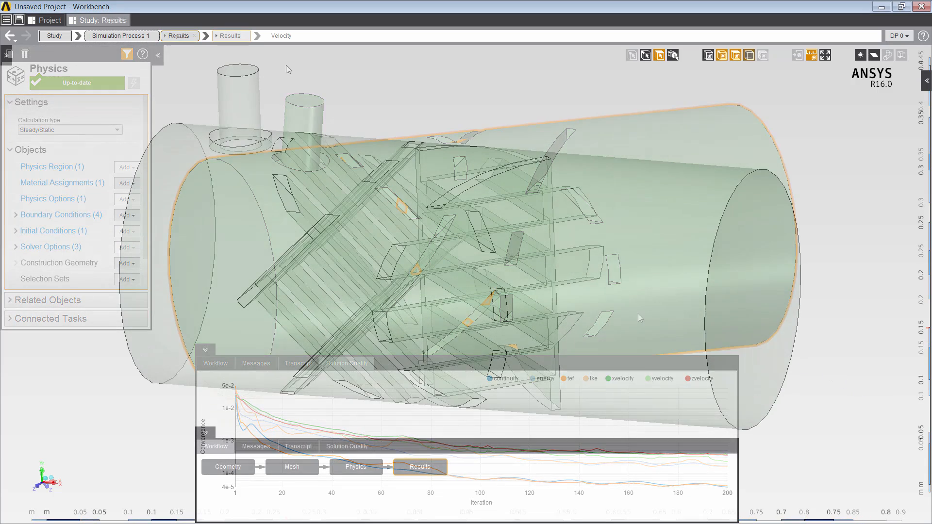
# Display the Velocity result and the Temperature - Streamlines result on the vessel.
pyautogui.click(258, 36)
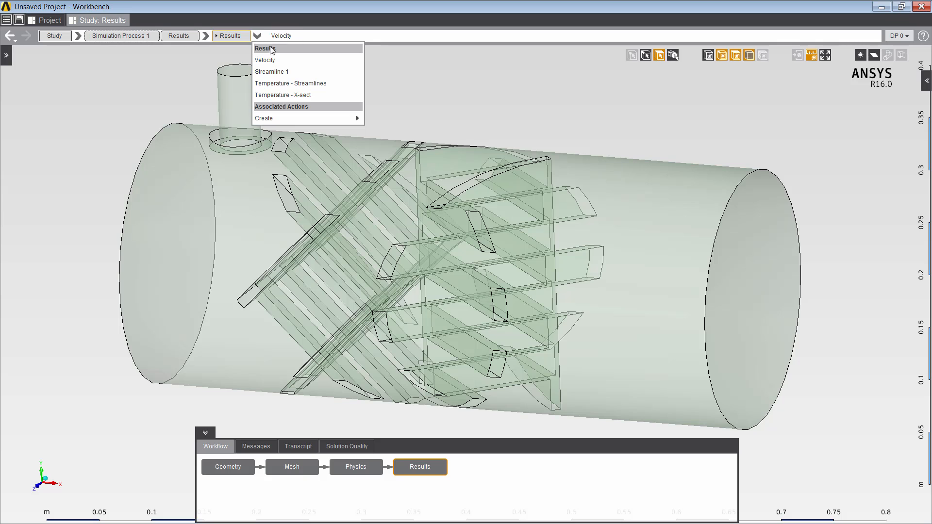
pyautogui.click(275, 60)
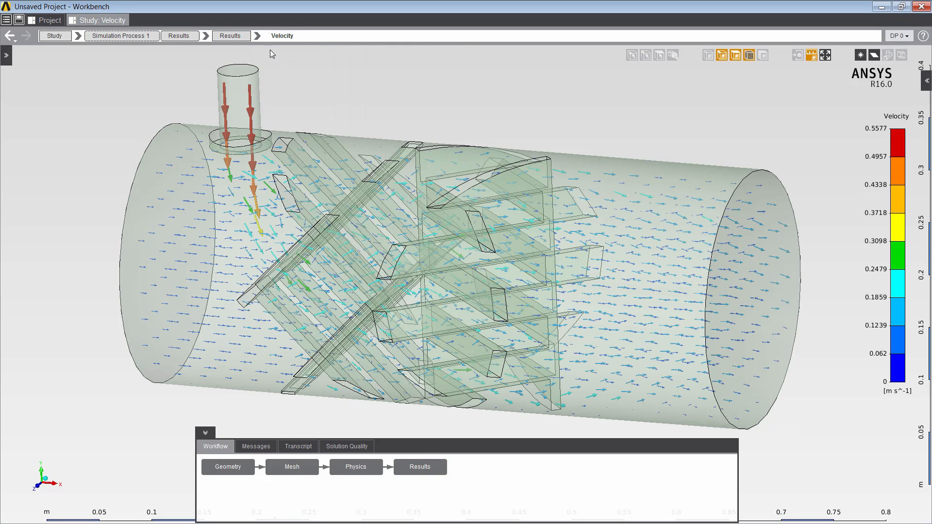
pyautogui.click(257, 36)
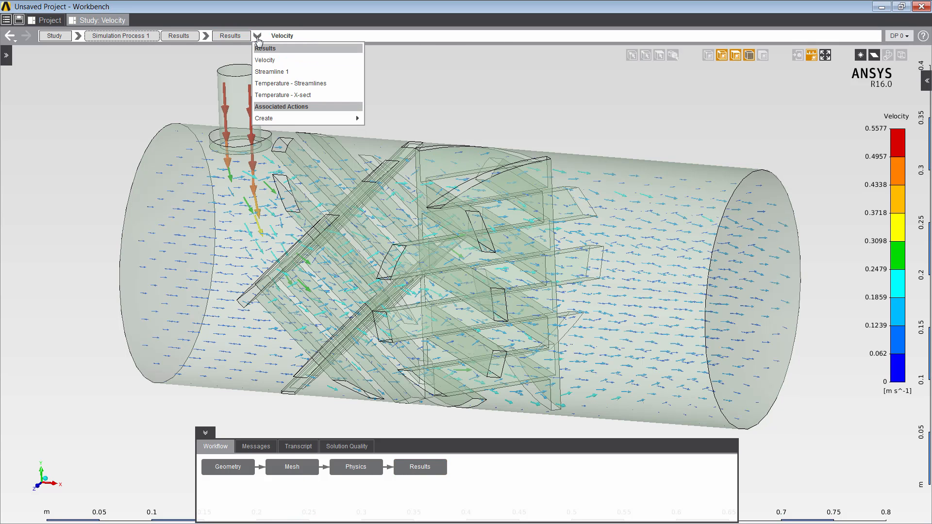
pyautogui.click(305, 85)
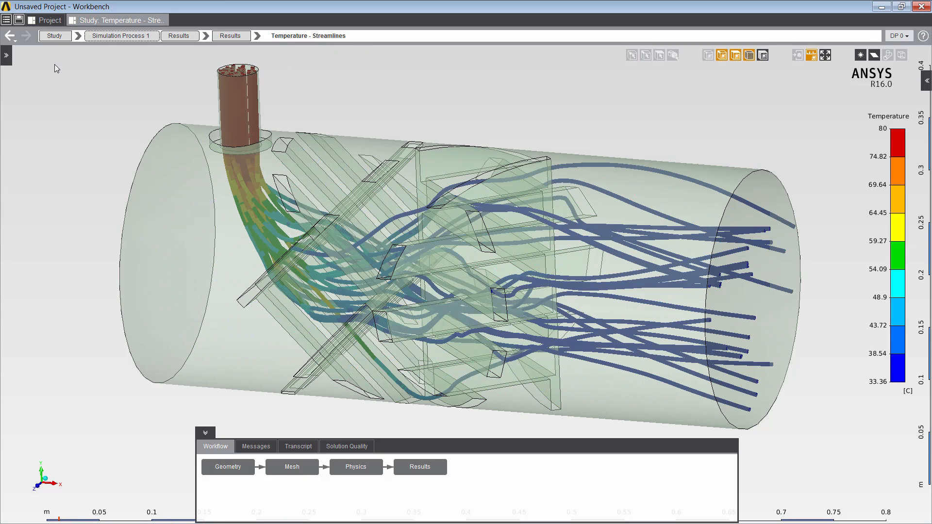
# Animate the temperature streamlines and watch the flow through the vanes.
pyautogui.rightClick(51, 65)
pyautogui.click(69, 157)
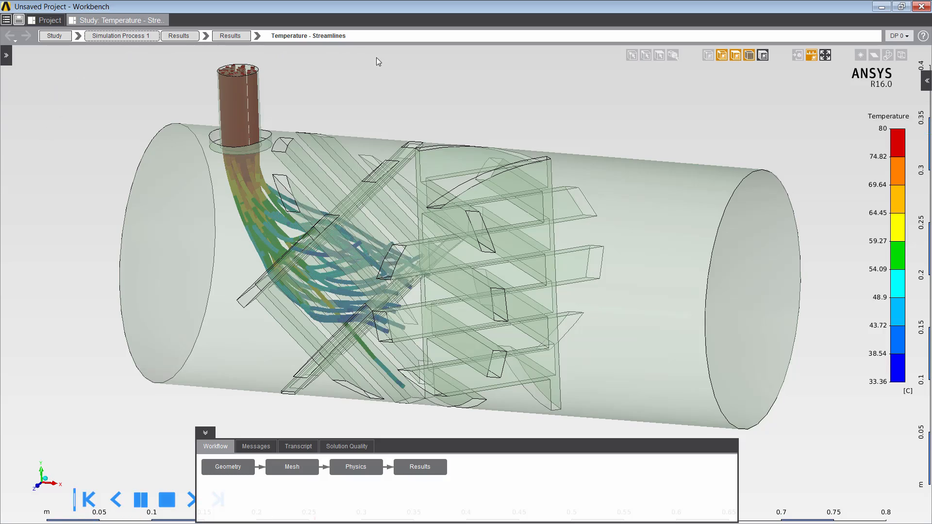
pyautogui.moveTo(511, 108)
pyautogui.mouseDown(button='middle')
pyautogui.moveTo(437, 104)
pyautogui.moveTo(628, 101)
pyautogui.moveTo(502, 98)
pyautogui.mouseUp(button='middle')
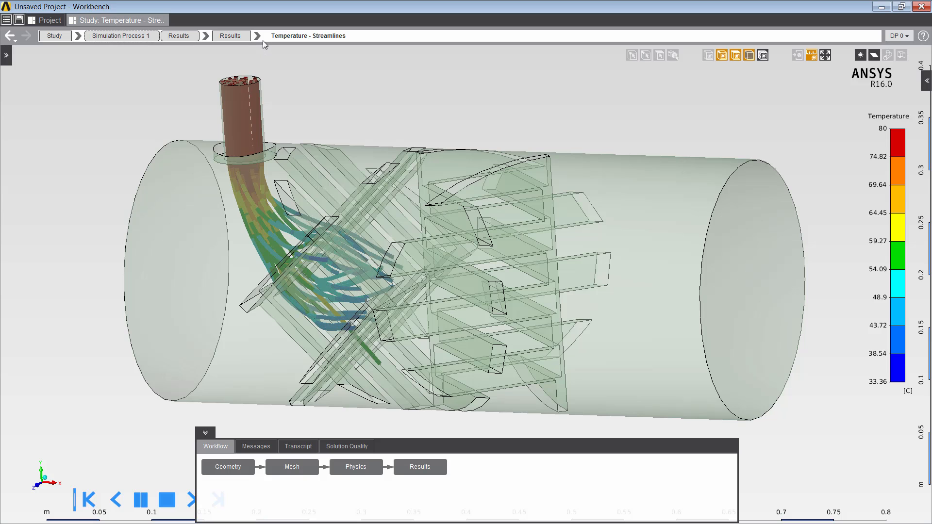
# Display the Temperature - X-sect result and adjust how the surrounding vessel geometry is shown.
pyautogui.click(260, 38)
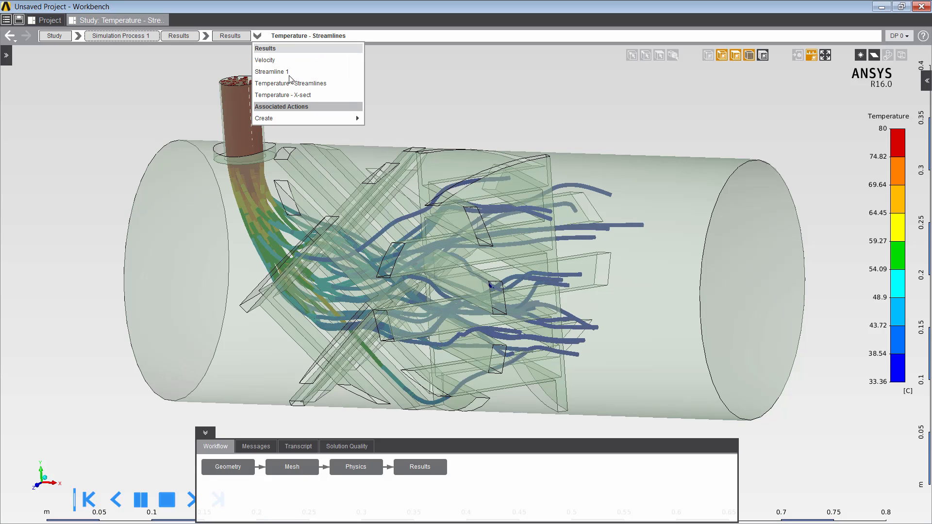
pyautogui.click(298, 95)
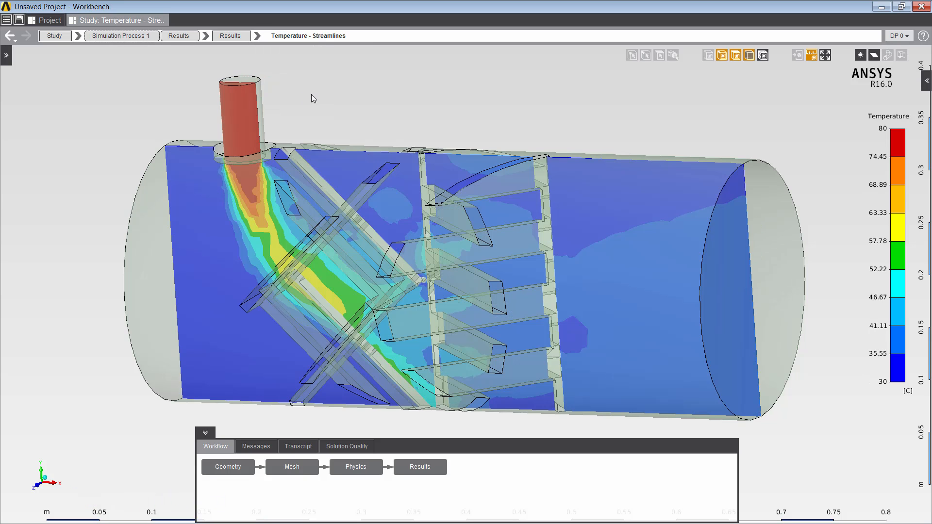
pyautogui.click(735, 57)
pyautogui.click(764, 56)
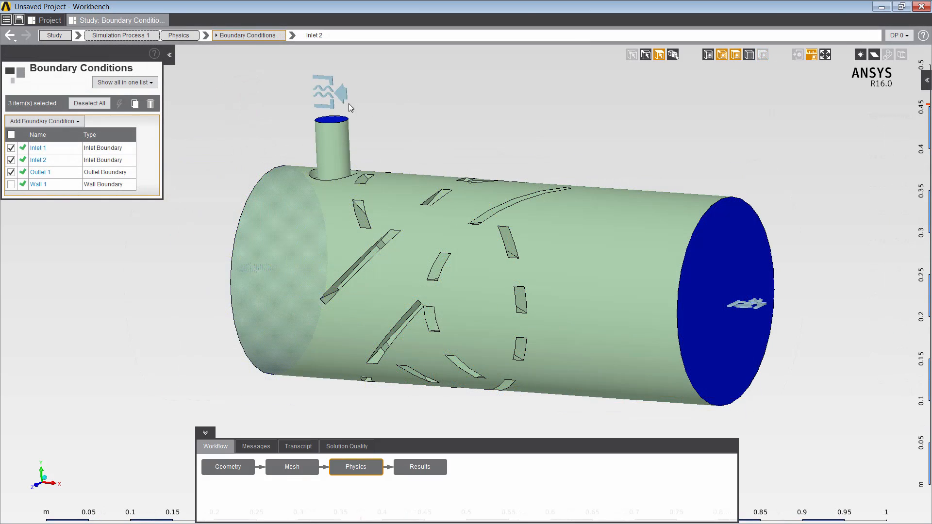
# Make the temperature of the Inlet 2 boundary condition an input parameter.
pyautogui.click(339, 100)
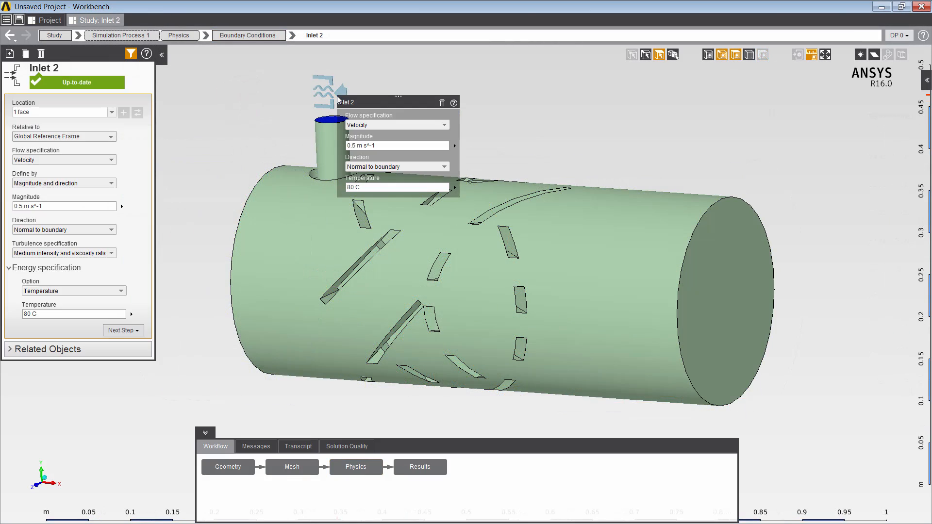
pyautogui.click(454, 190)
pyautogui.click(466, 191)
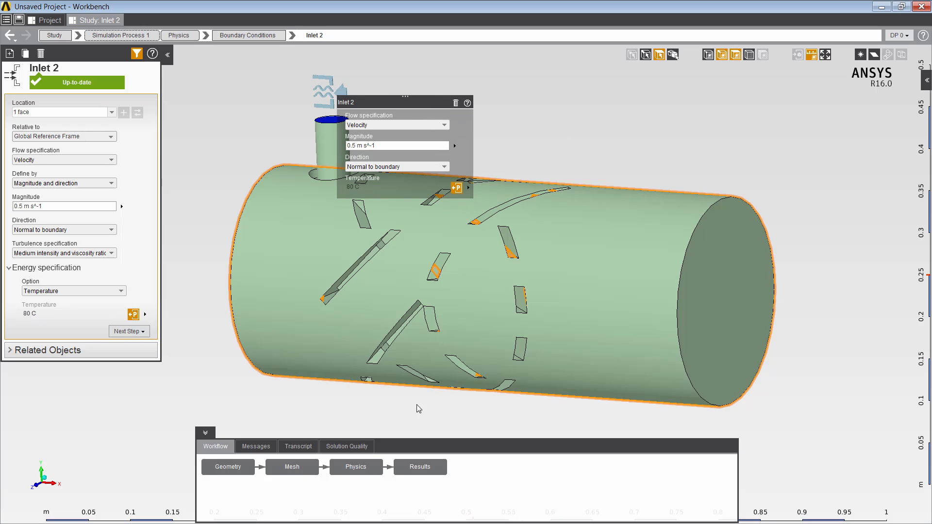
# Make the calculated average of the Temperature - Outlet result an output parameter.
pyautogui.click(420, 466)
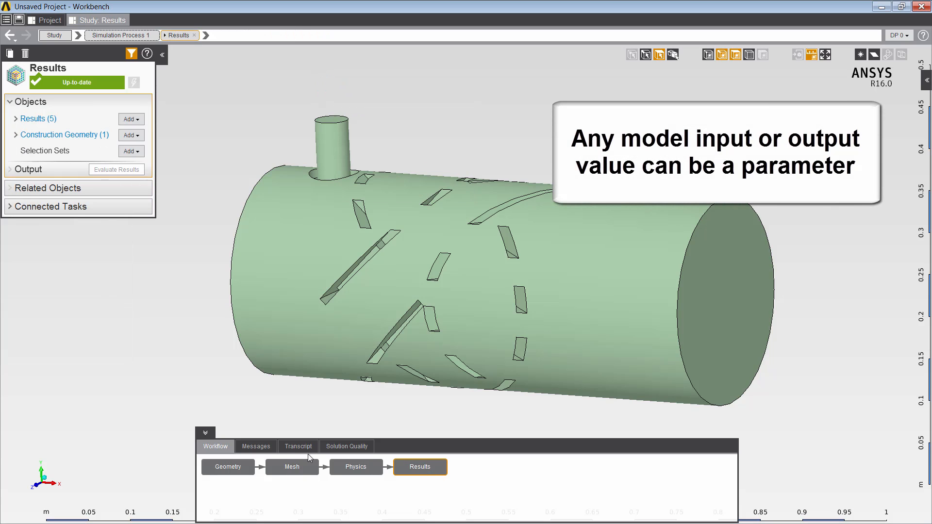
pyautogui.click(207, 37)
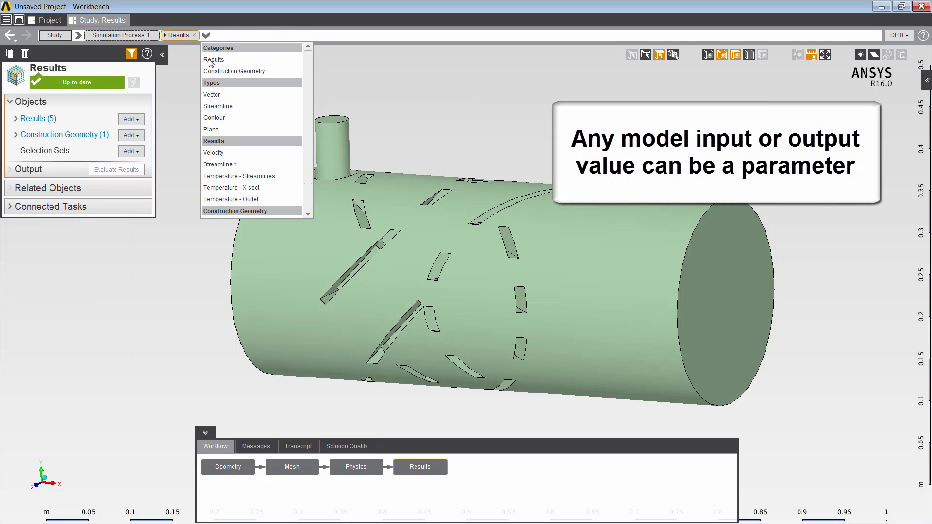
pyautogui.click(222, 200)
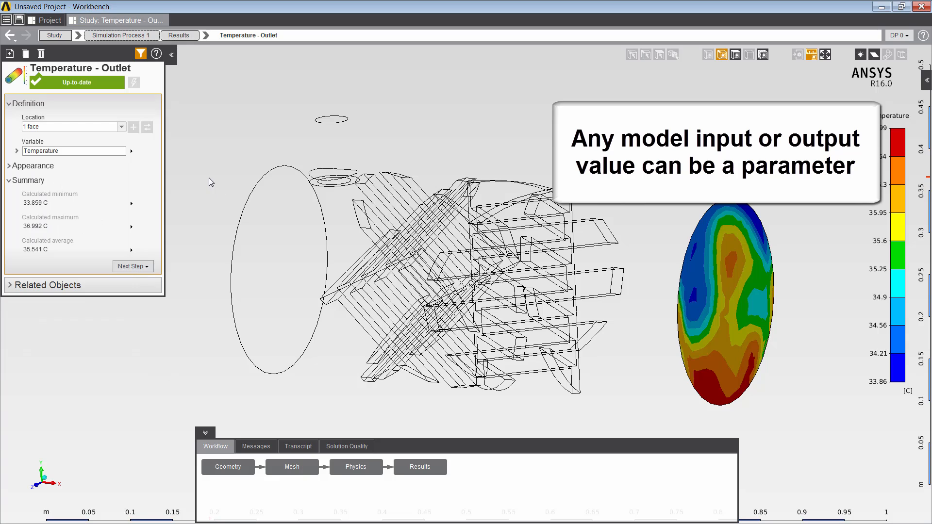
pyautogui.click(131, 253)
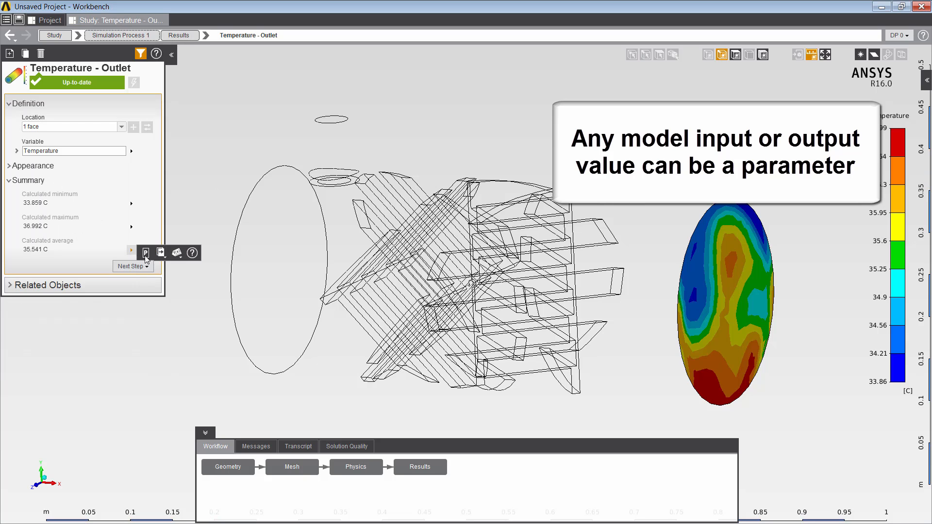
pyautogui.click(146, 253)
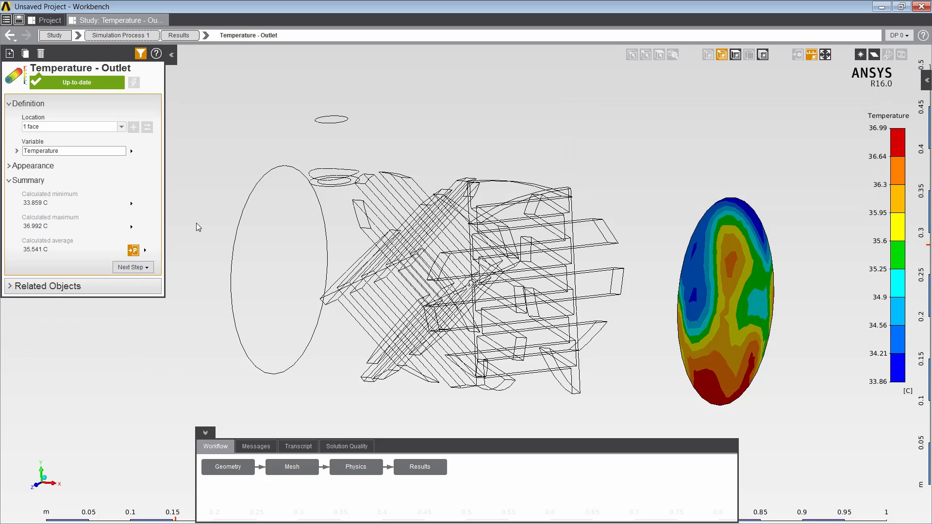
# In the project's Parameter Set, add design points with Inlet 2 temperatures of 70, 60, 50 and 40 C, and update all design points.
pyautogui.click(52, 20)
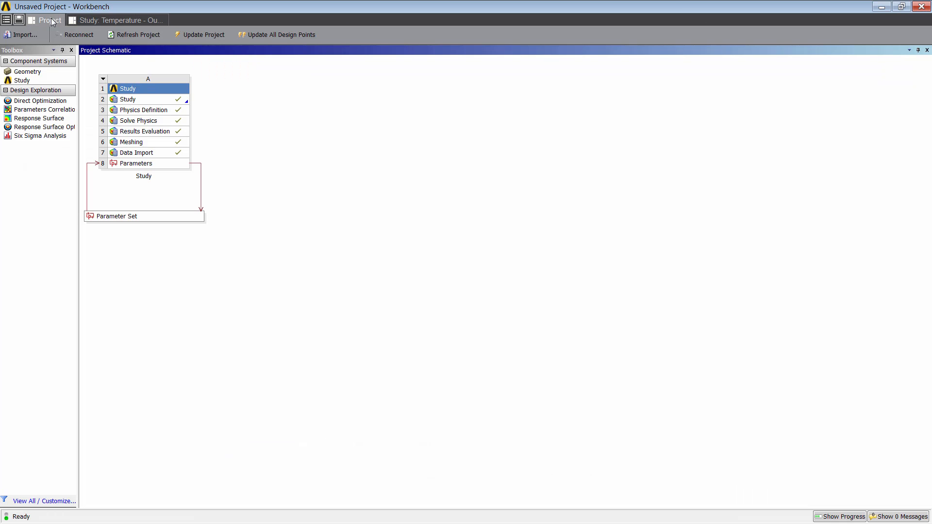
pyautogui.doubleClick(159, 218)
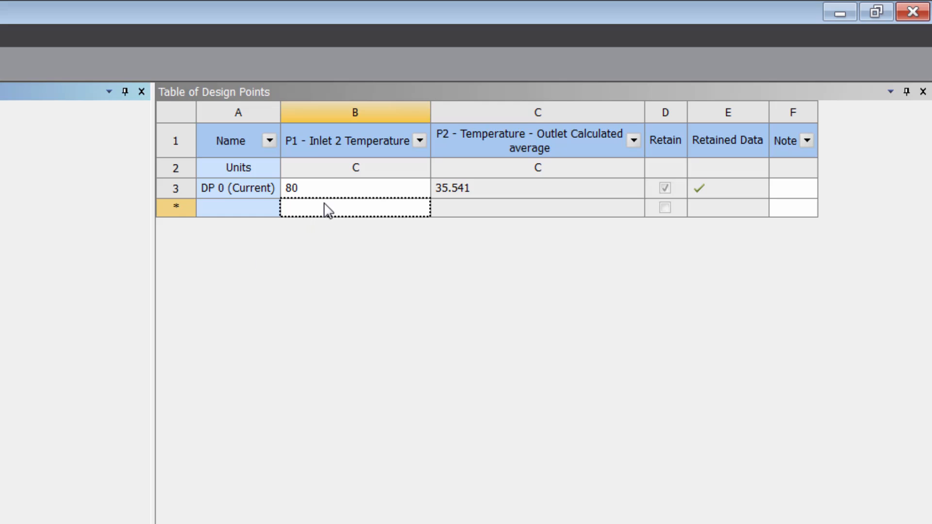
pyautogui.click(327, 209)
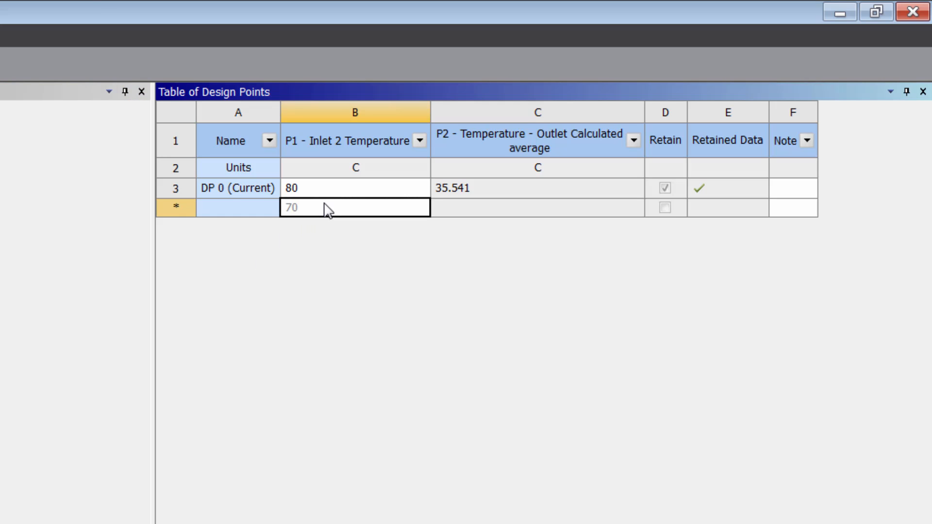
pyautogui.press('Return')
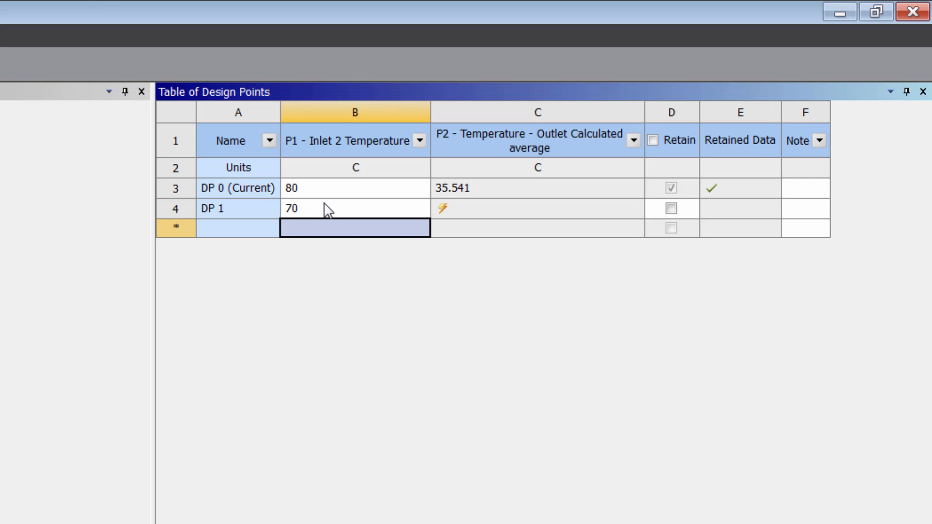
pyautogui.write('60')
pyautogui.press('Return')
pyautogui.write('50')
pyautogui.press('Return')
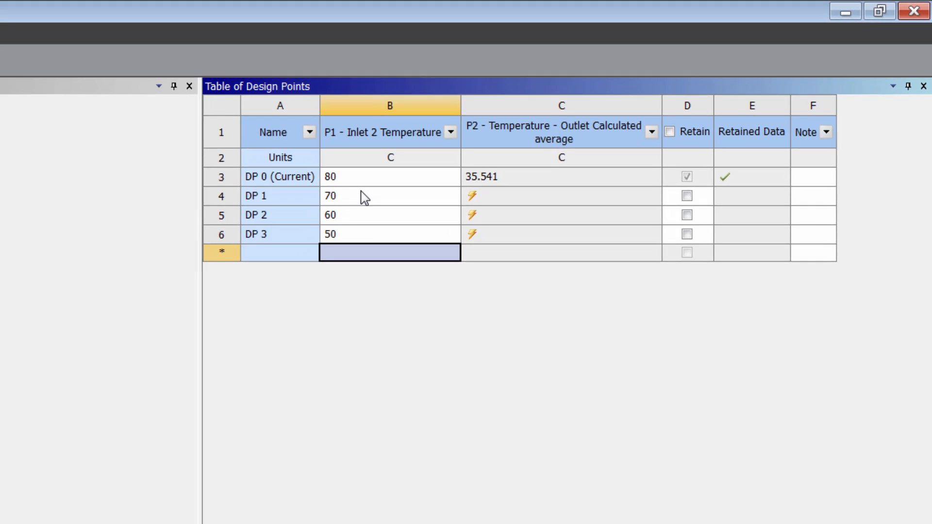
pyautogui.write('40')
pyautogui.press('Return')
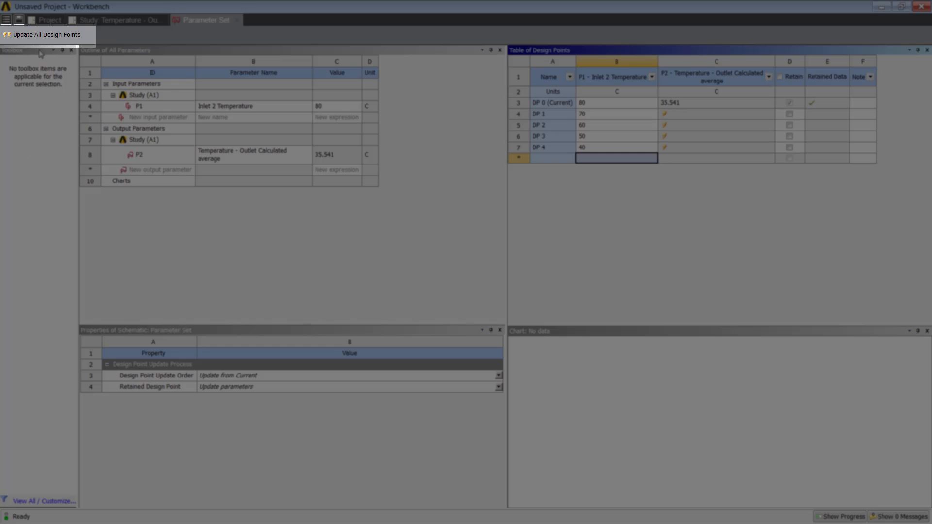
pyautogui.click(40, 35)
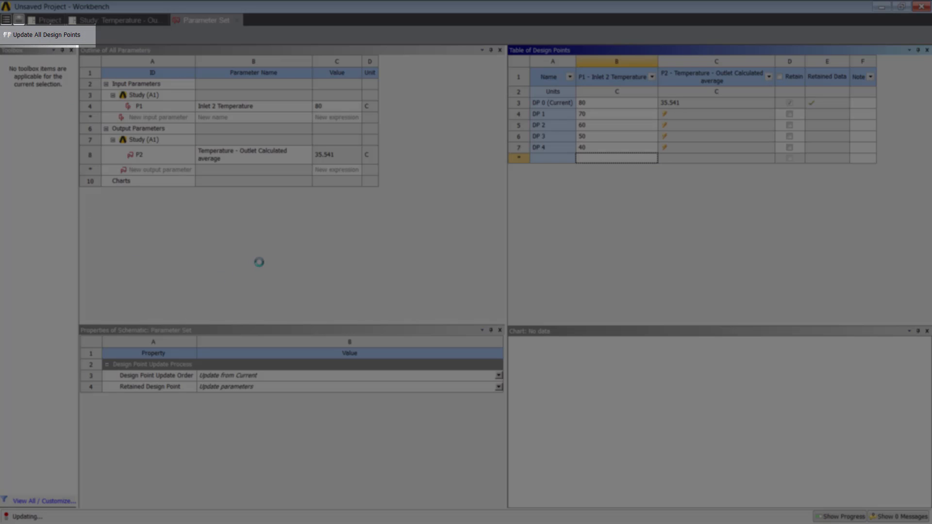